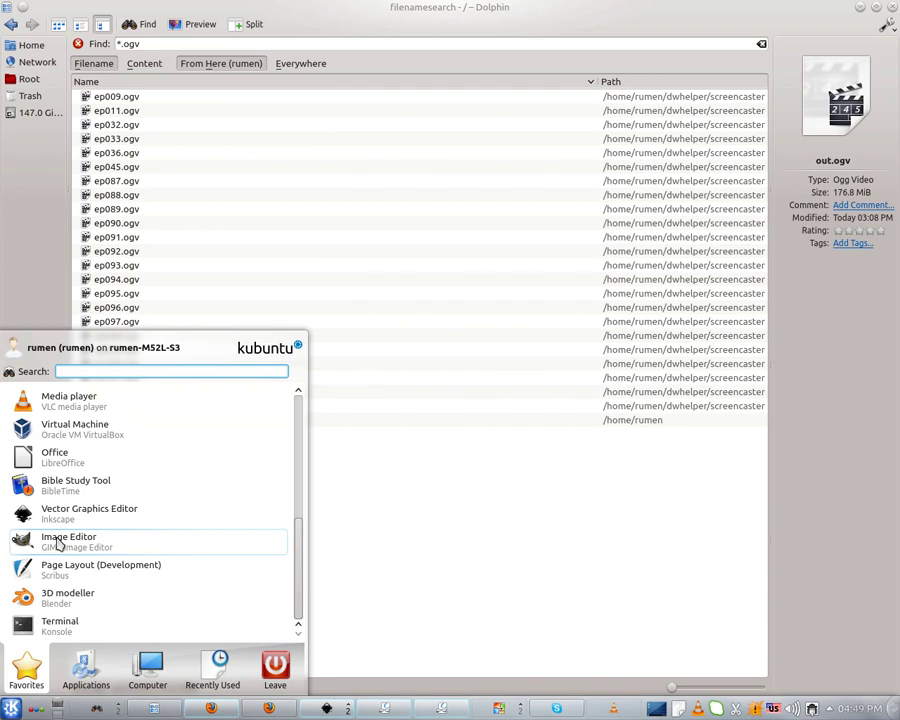
# Launch the GIMP image editor and start creating a new image
pyautogui.click(58, 543)
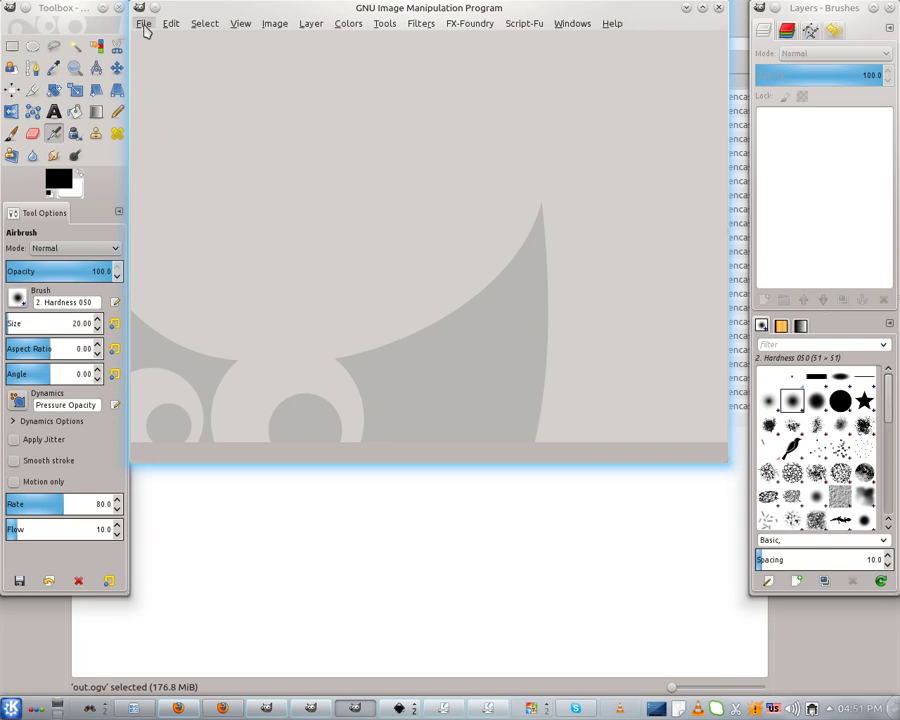
pyautogui.click(145, 28)
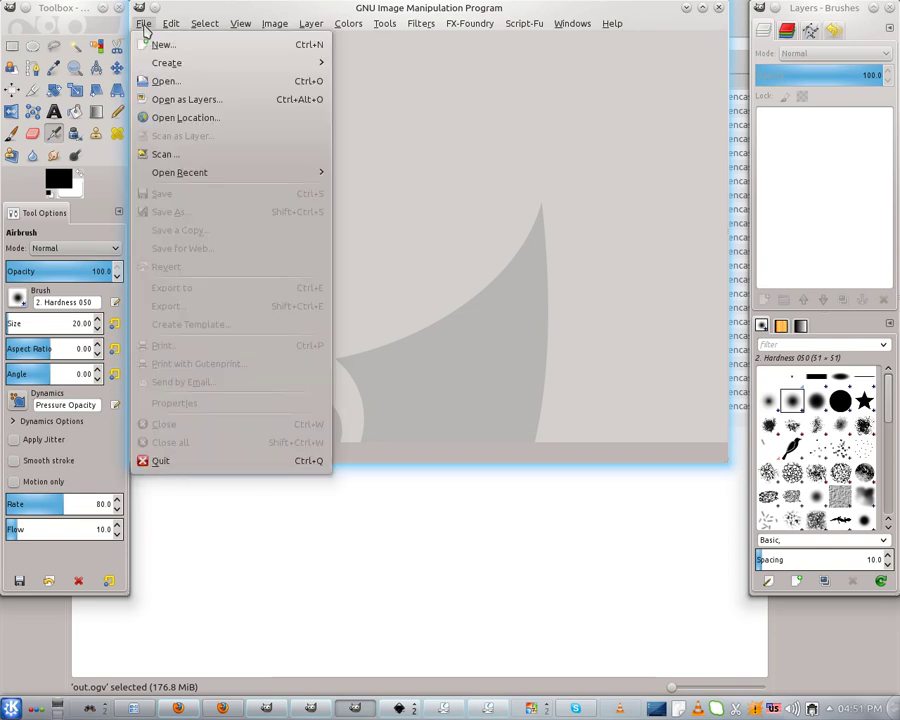
pyautogui.click(159, 46)
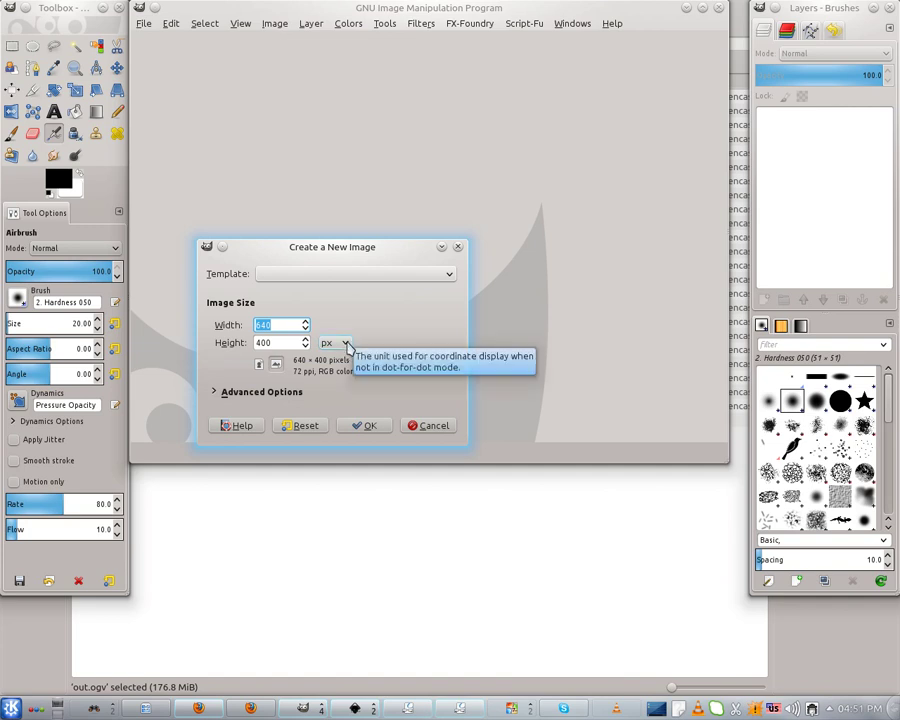
# Set the new image's size to 3.5 inches wide by 2 inches high
pyautogui.click(347, 345)
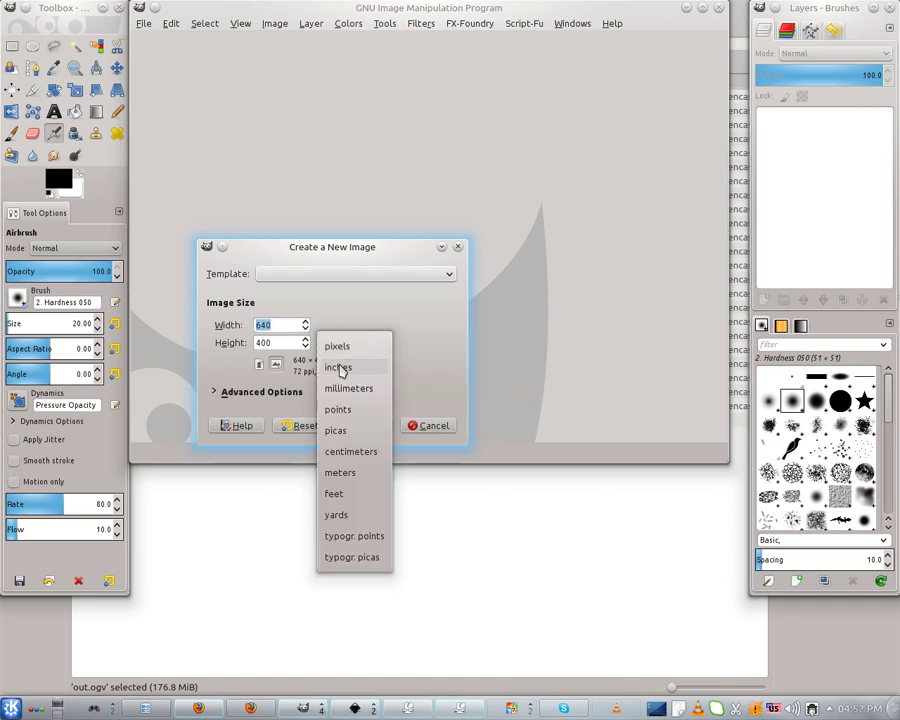
pyautogui.press('Escape')
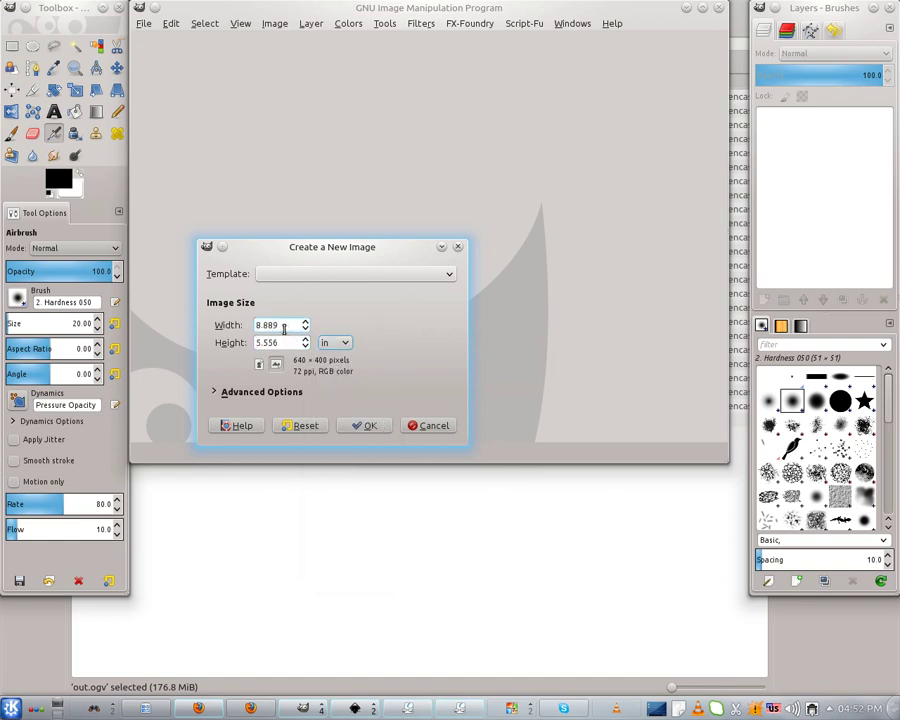
pyautogui.moveTo(284, 329); pyautogui.dragTo(252, 327)
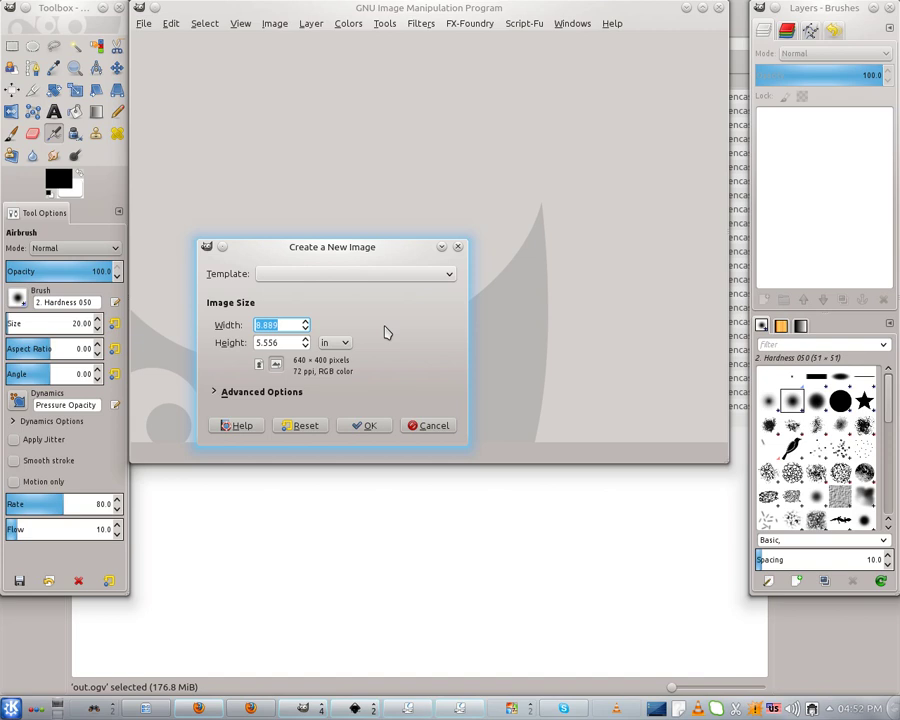
pyautogui.write('3.5')
pyautogui.click(293, 342)
pyautogui.moveTo(293, 342); pyautogui.dragTo(256, 342)
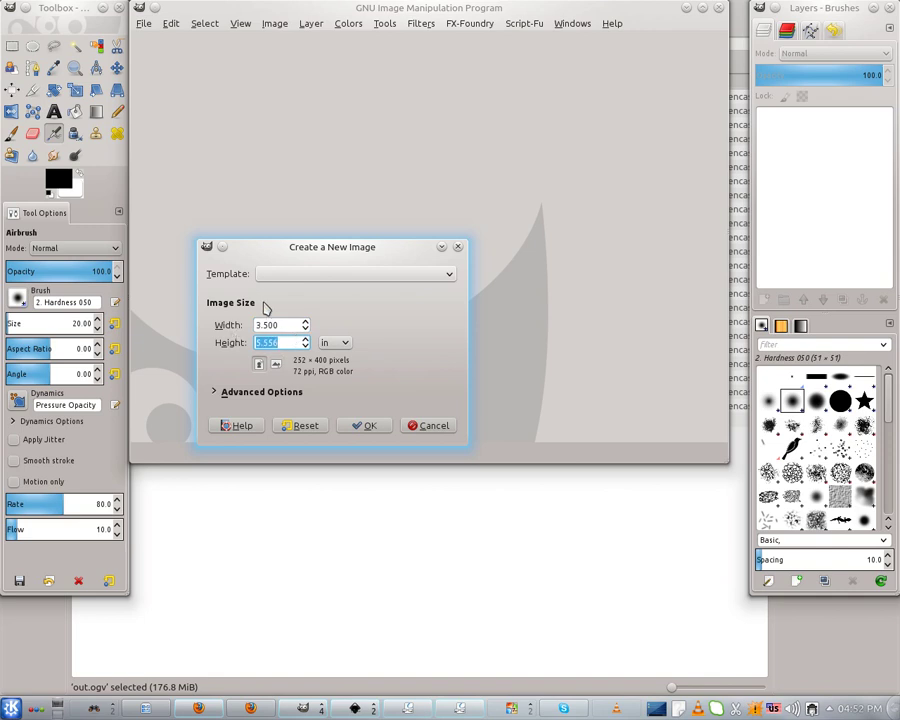
pyautogui.write('2')
# Set the horizontal and vertical resolution to 300 pixels/in in the advanced options and create the image
pyautogui.click(247, 393)
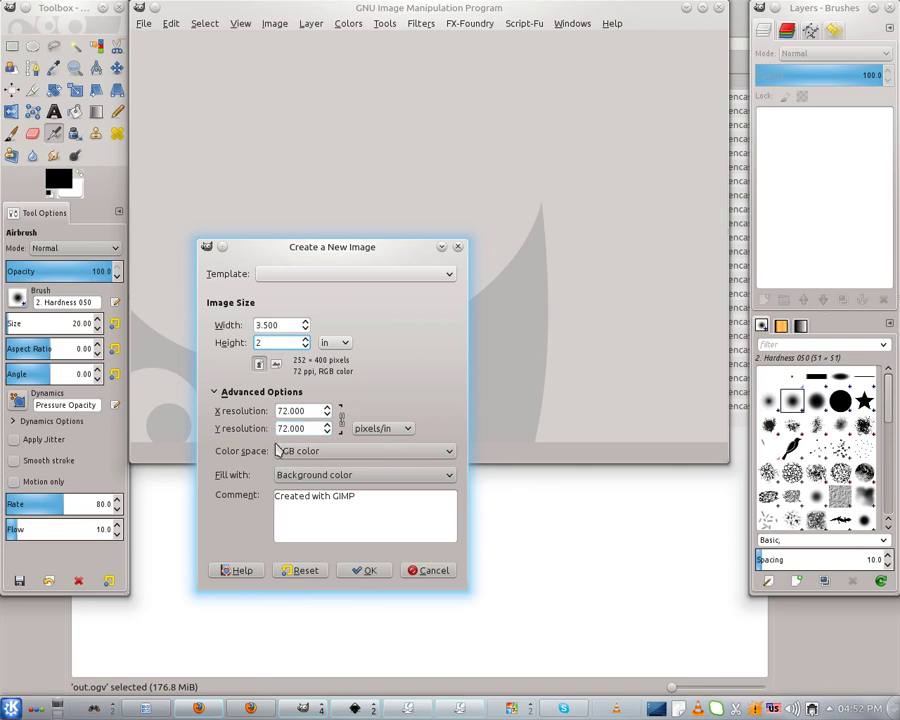
pyautogui.click(305, 411)
pyautogui.hotkey('shift', 'Tab')
pyautogui.click(312, 411)
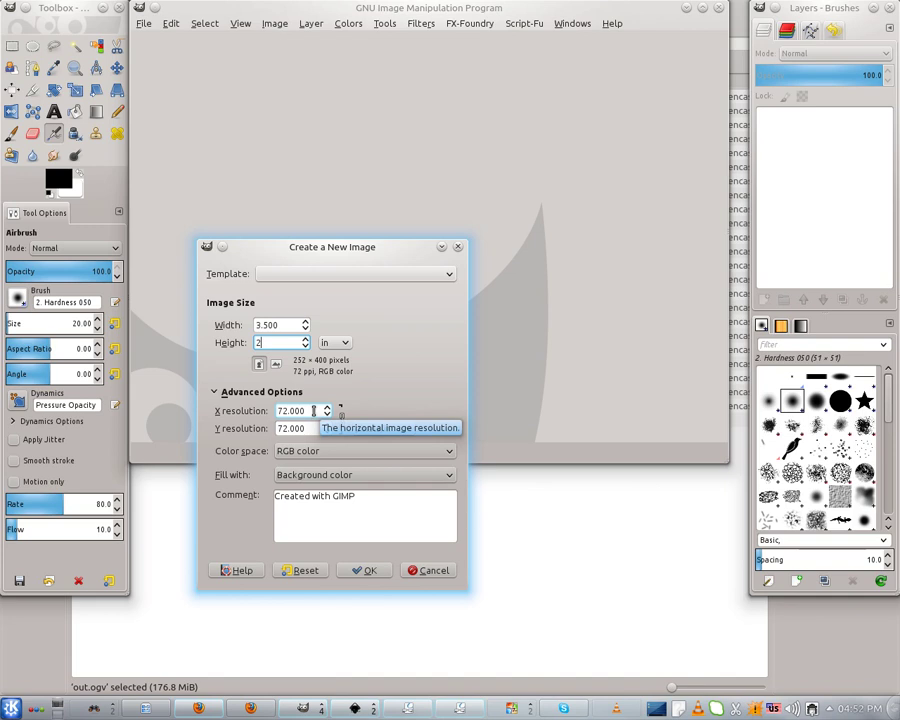
pyautogui.doubleClick(312, 411)
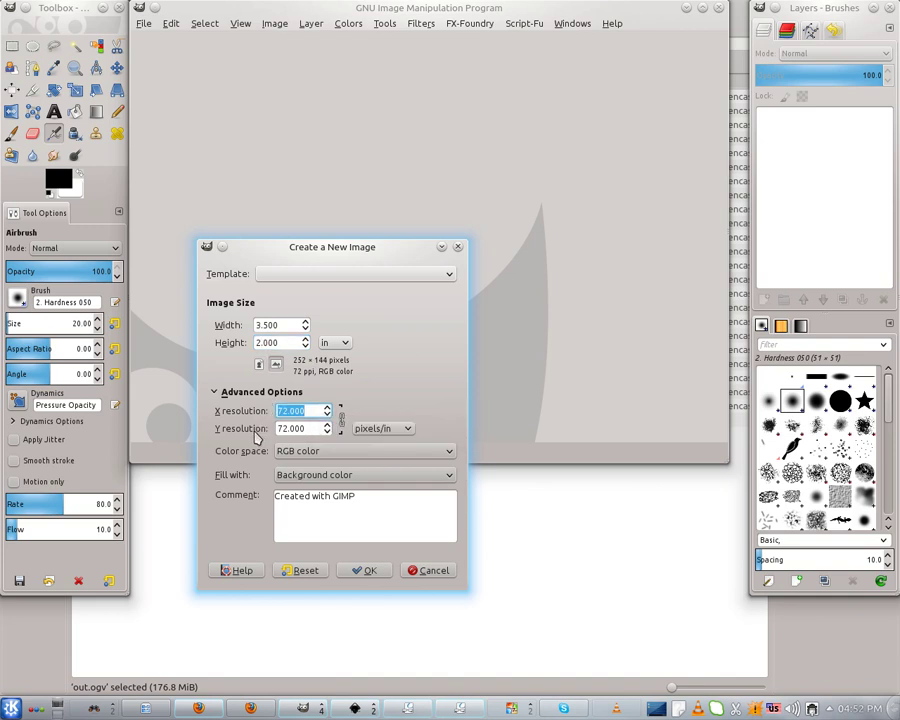
pyautogui.write('300')
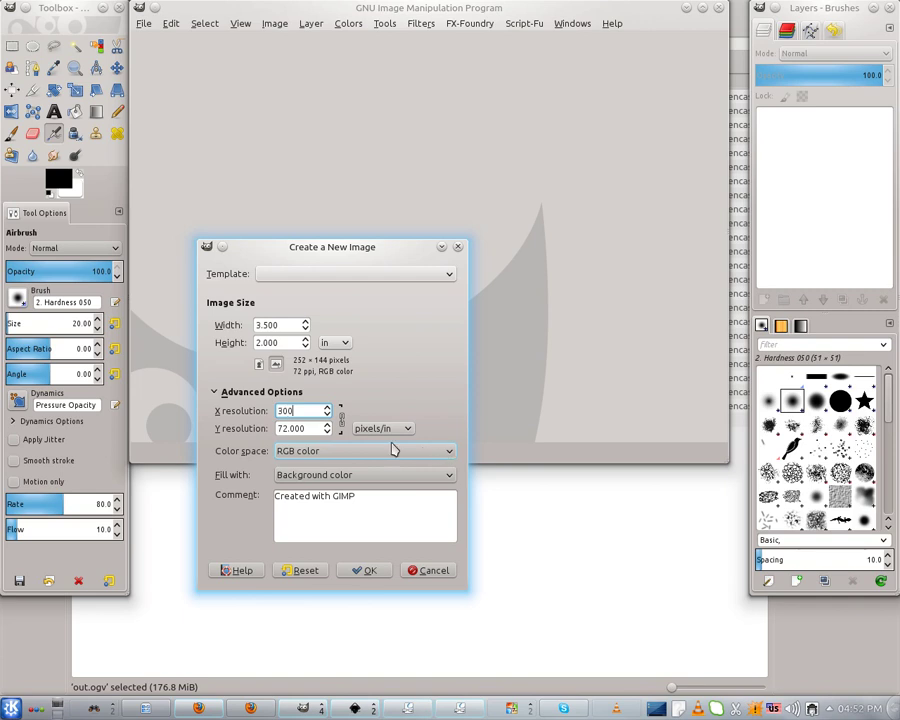
pyautogui.press('Tab')
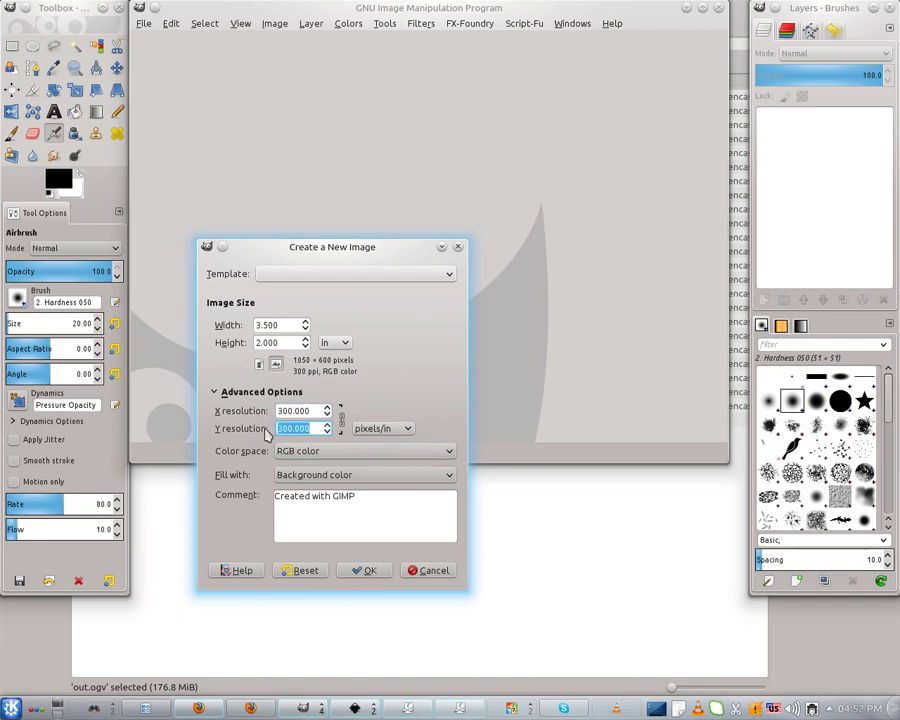
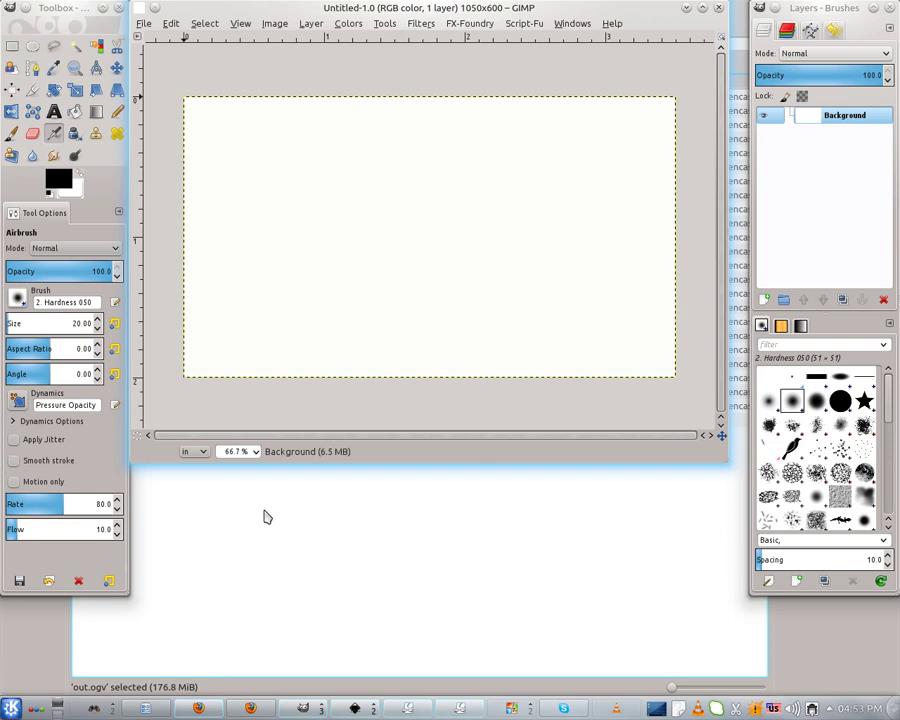
pyautogui.click(704, 9)
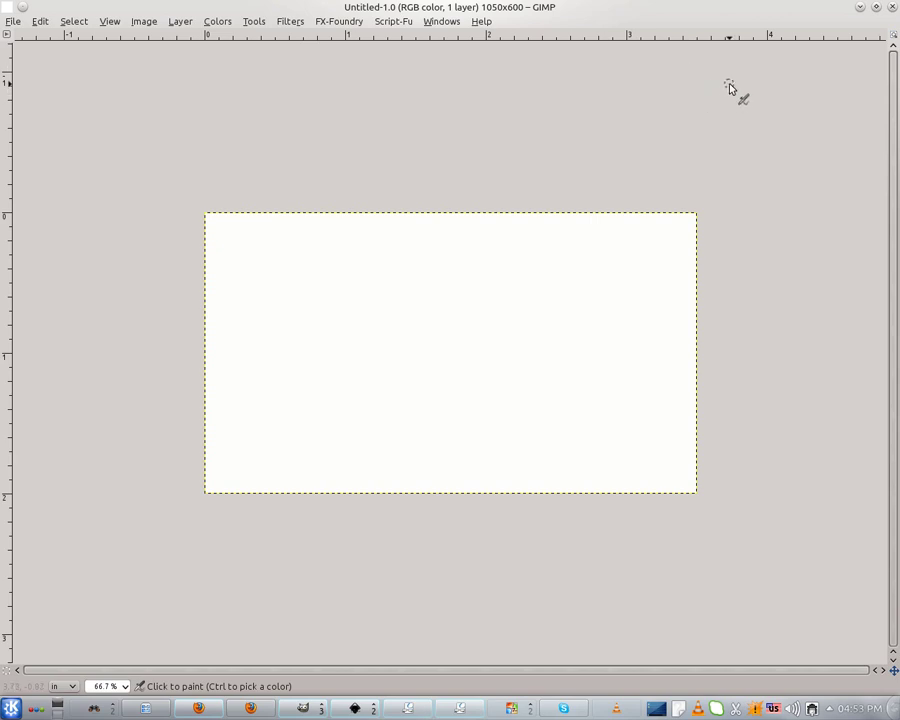
pyautogui.click(876, 8)
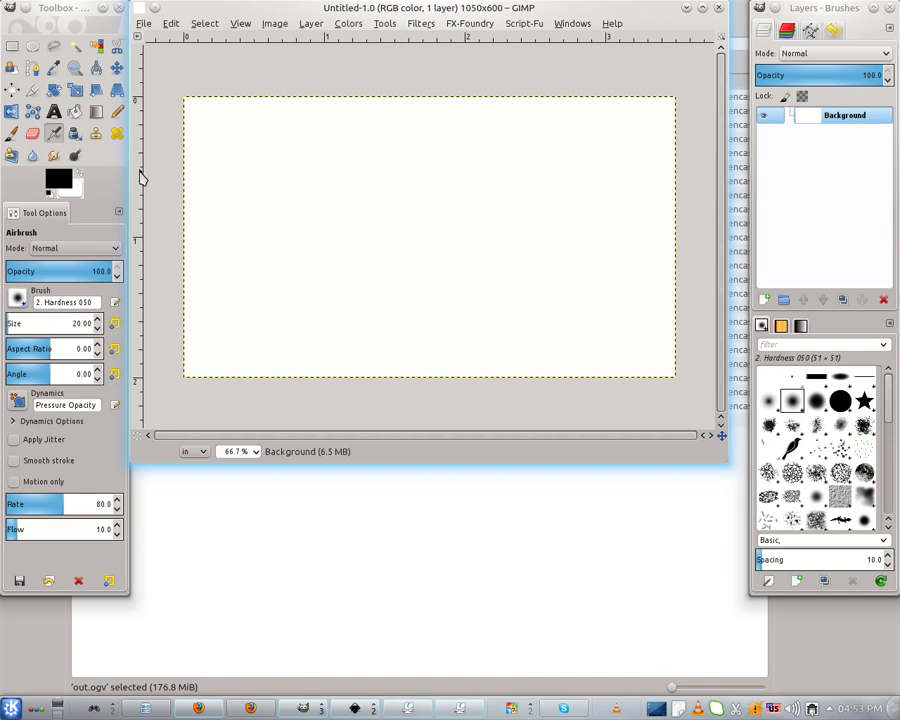
pyautogui.moveTo(140, 177); pyautogui.dragTo(184, 186)
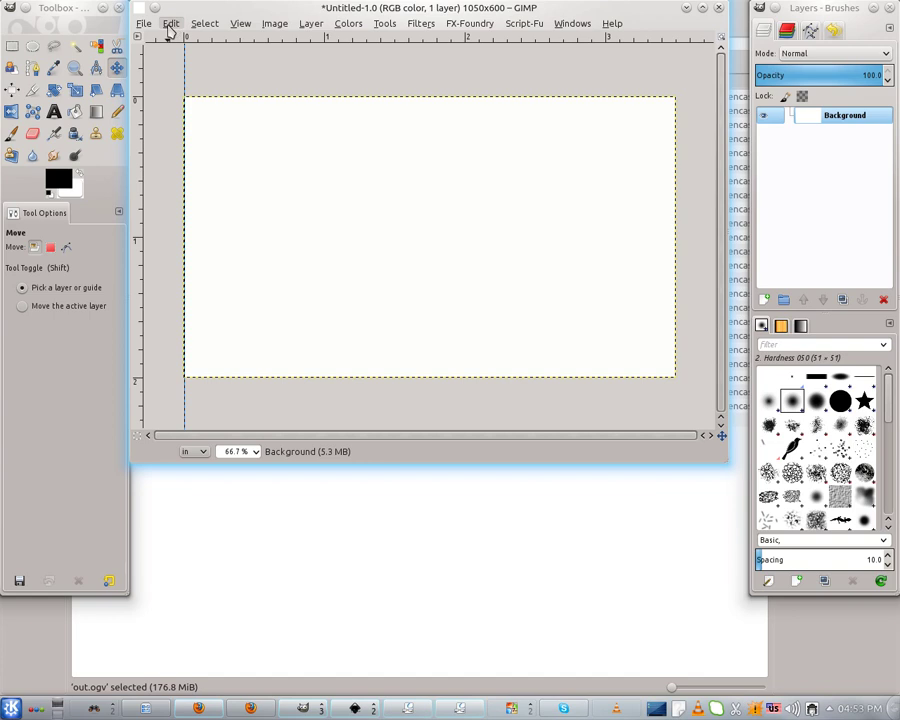
pyautogui.click(273, 26)
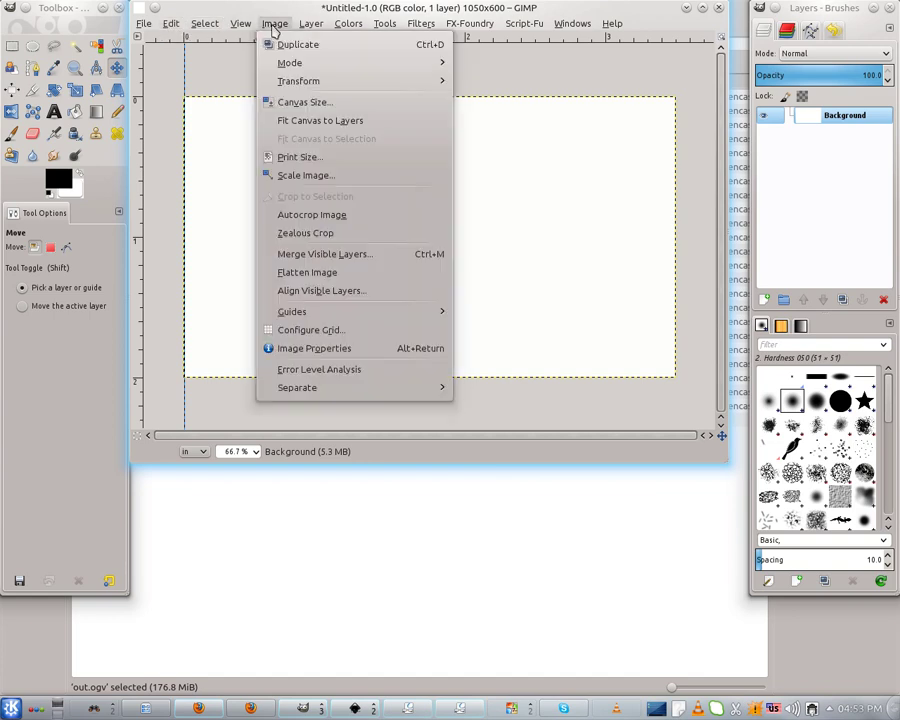
pyautogui.moveTo(332, 318)
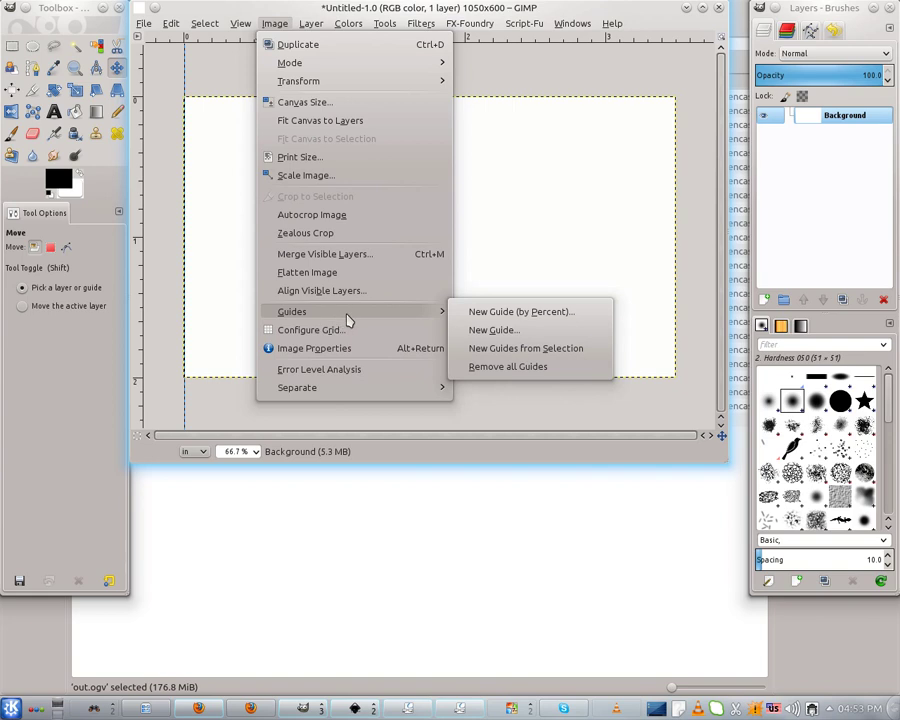
pyautogui.click(508, 367)
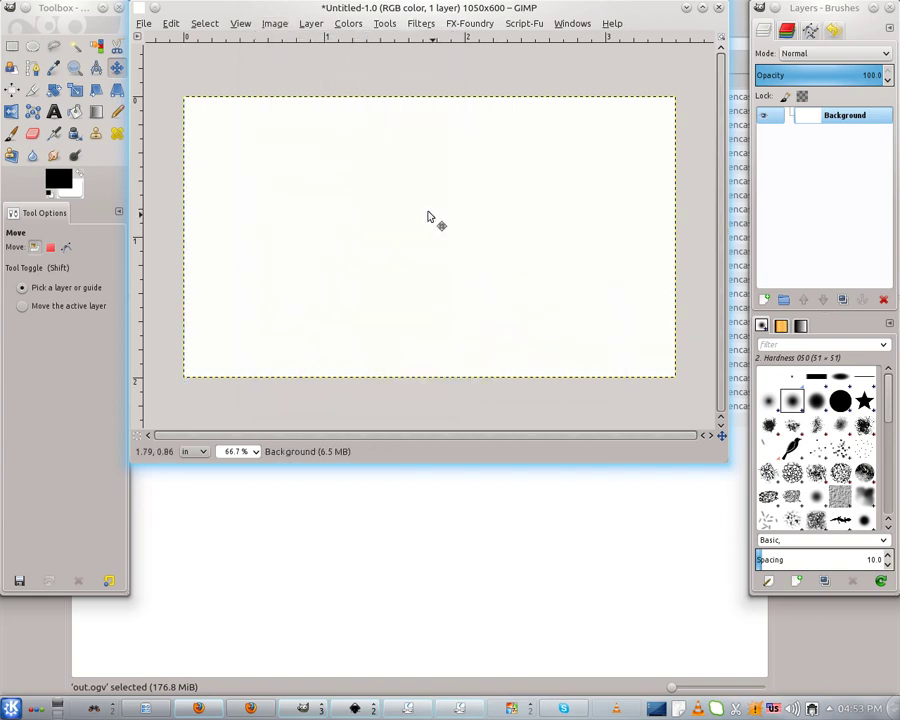
# Show the grid over the image and place a vertical guide on the canvas's left edge
pyautogui.click(241, 24)
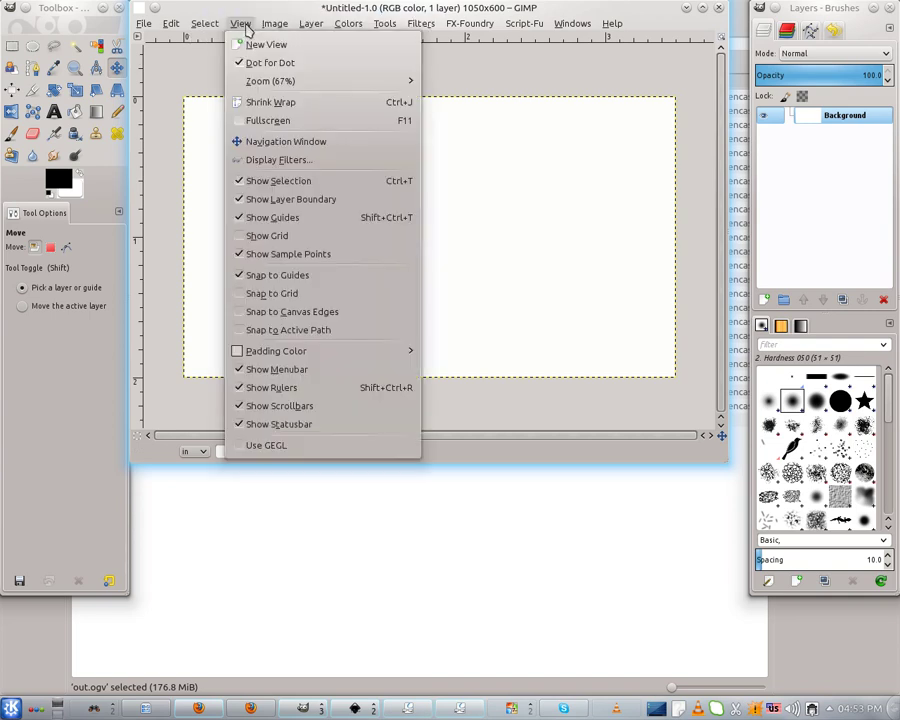
pyautogui.click(277, 243)
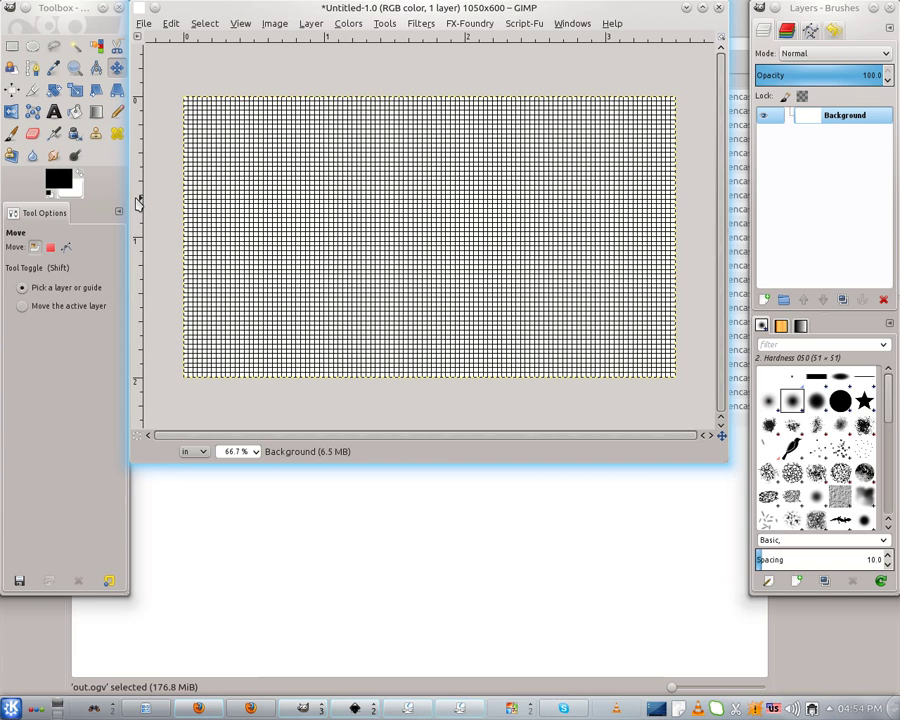
pyautogui.moveTo(138, 203); pyautogui.dragTo(186, 220)
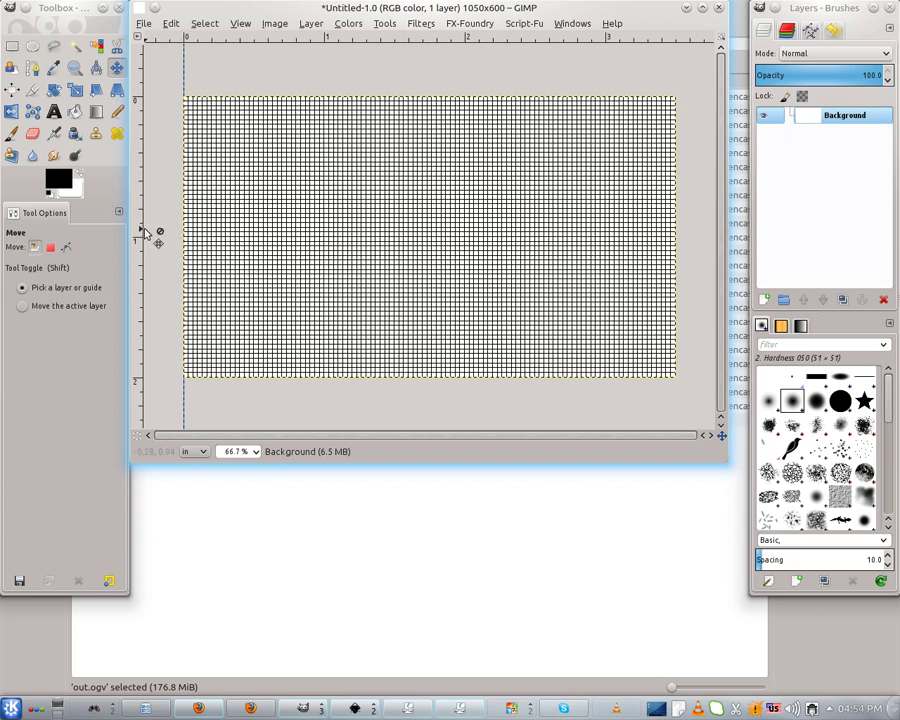
# Place a second vertical guide and align it exactly with the canvas's right edge
pyautogui.moveTo(140, 232); pyautogui.dragTo(705, 274)
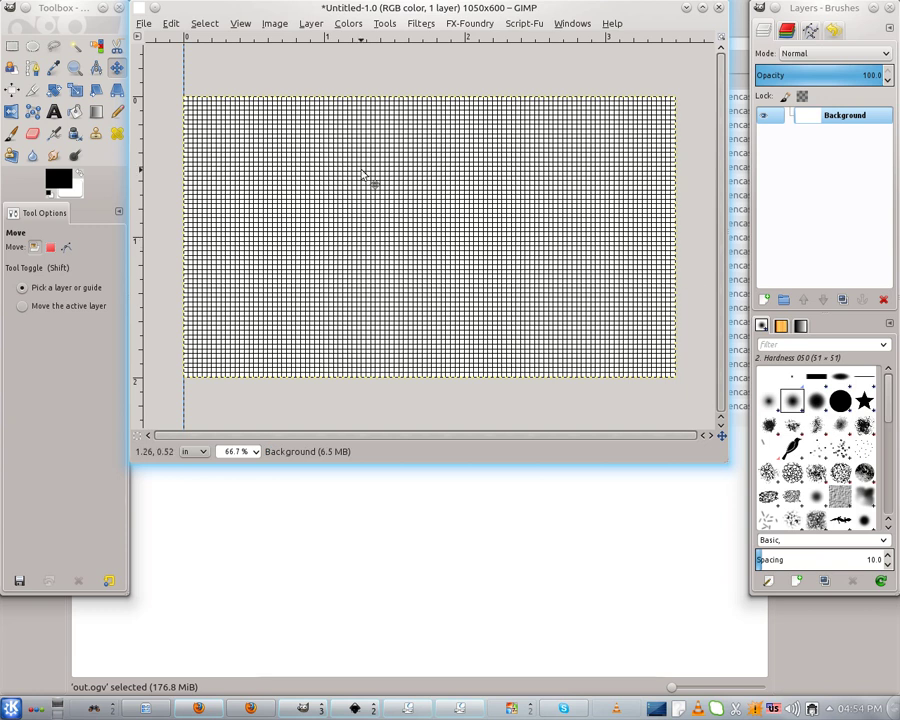
pyautogui.moveTo(141, 201); pyautogui.dragTo(676, 279)
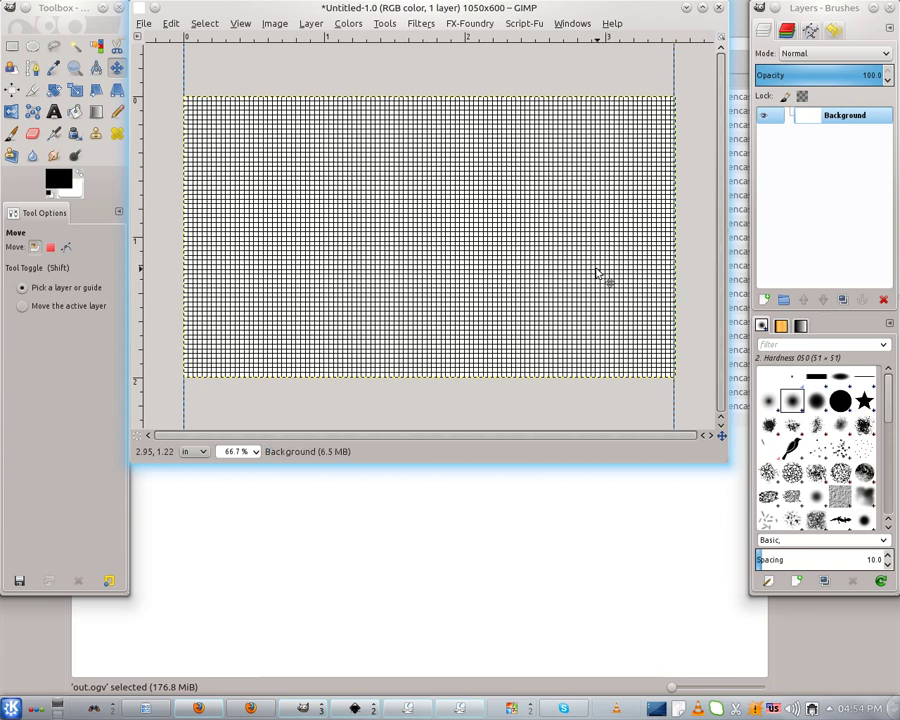
pyautogui.press('ctrl')
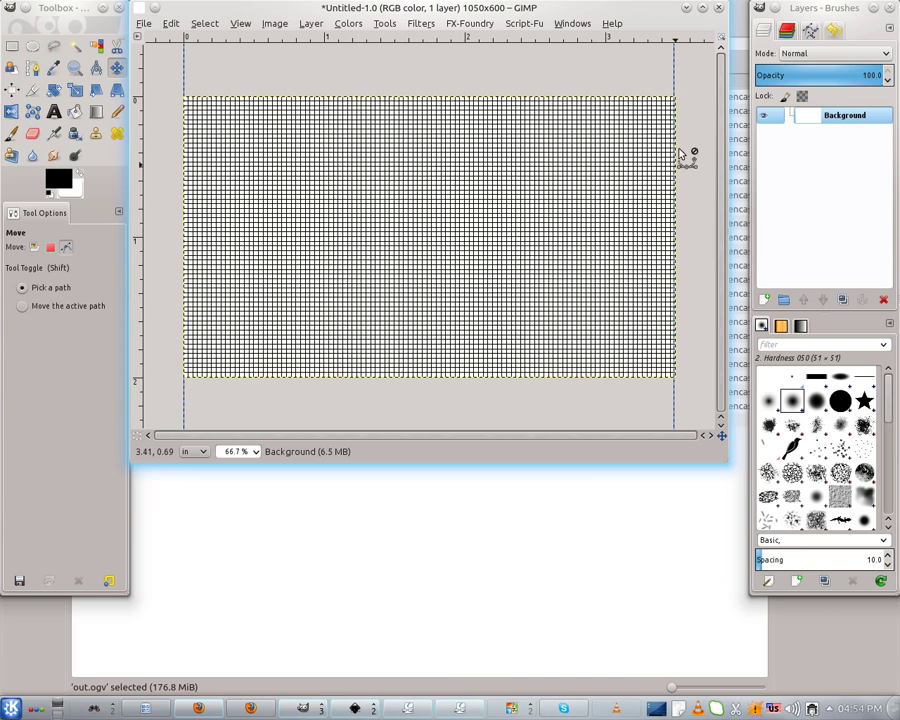
pyautogui.scroll(2, 683, 165)
pyautogui.scroll(5, 665, 195)
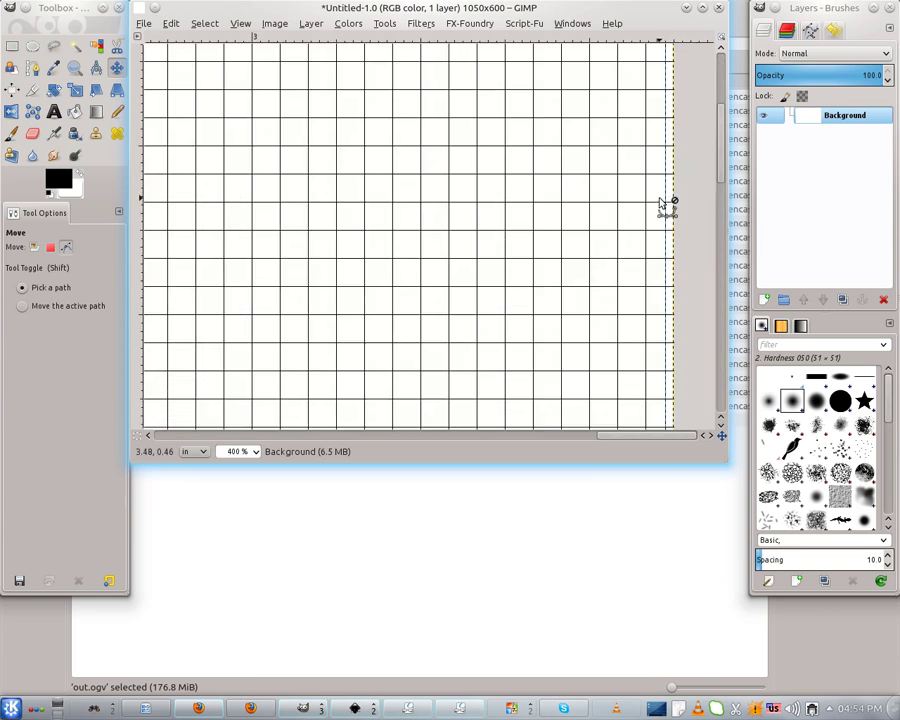
pyautogui.scroll(1, 655, 207)
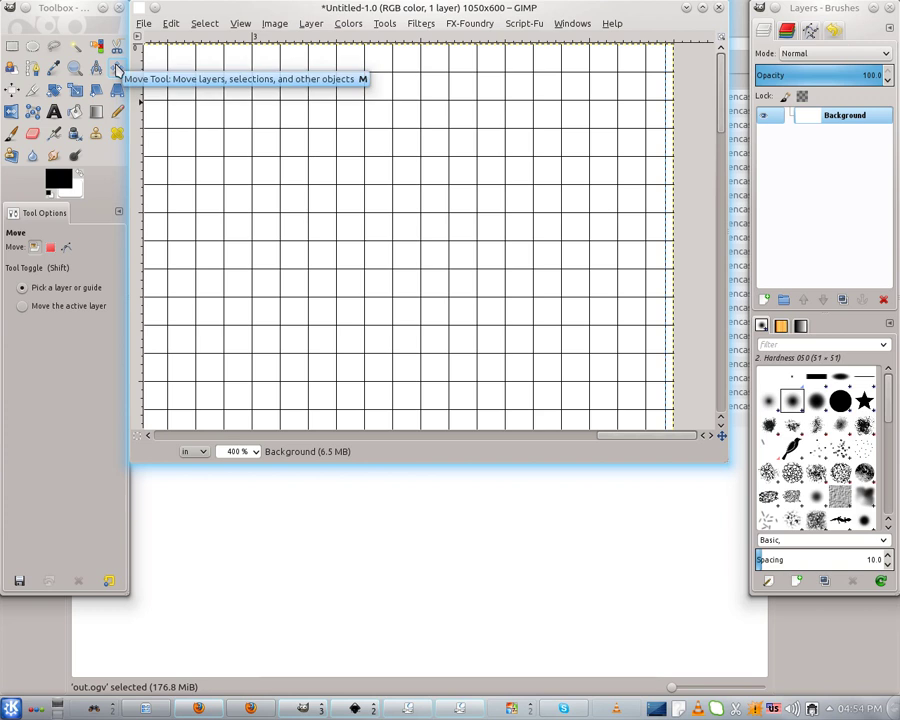
pyautogui.moveTo(667, 178); pyautogui.dragTo(672, 177)
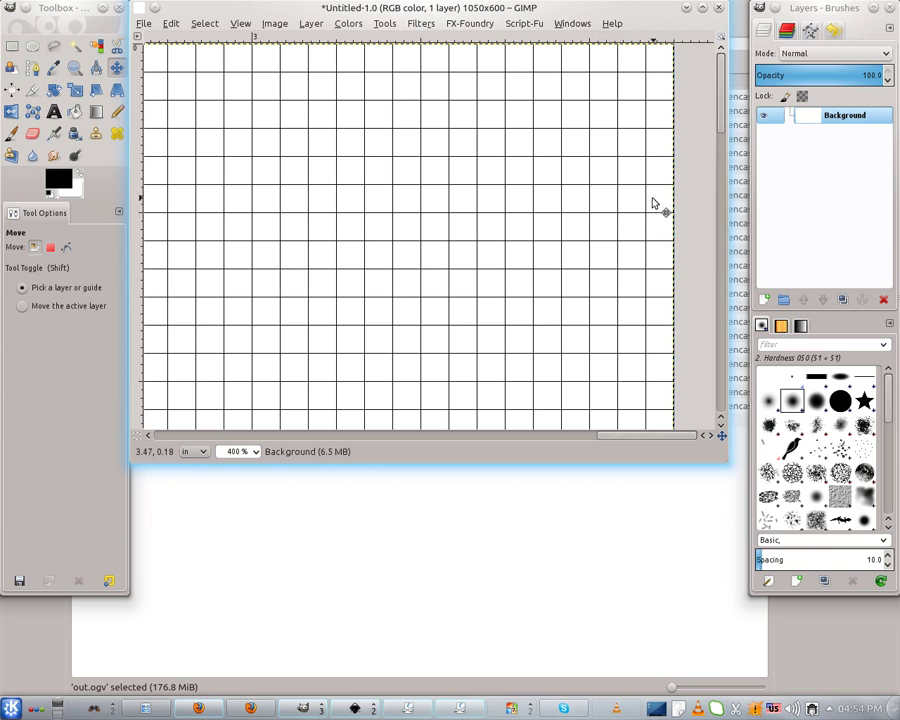
pyautogui.keyDown('ctrl'); pyautogui.scroll(-5, 612, 252); pyautogui.keyUp('ctrl')
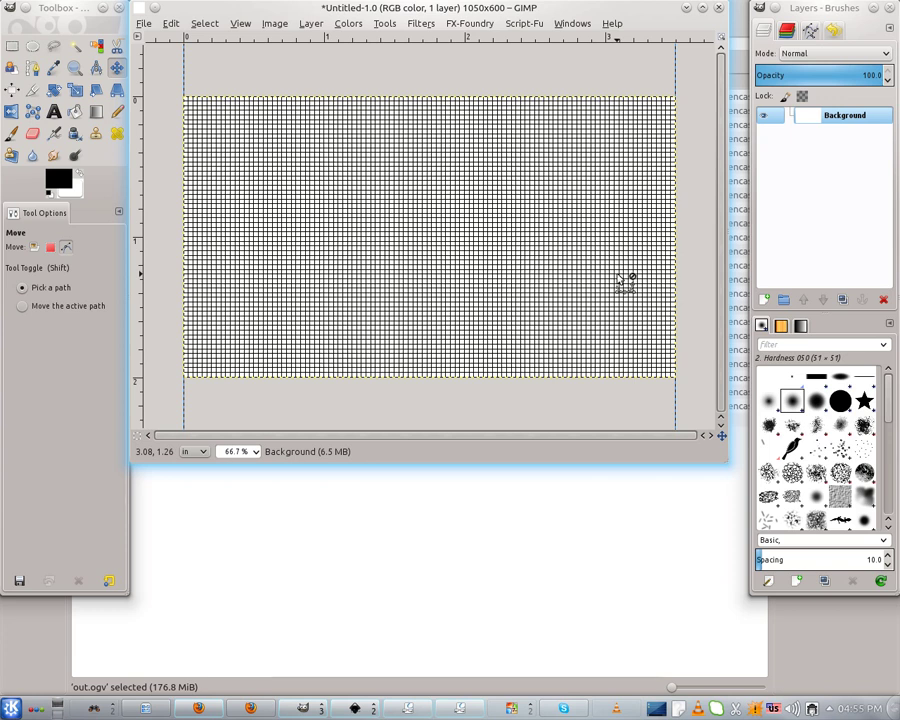
pyautogui.press('-')
pyautogui.press('-')
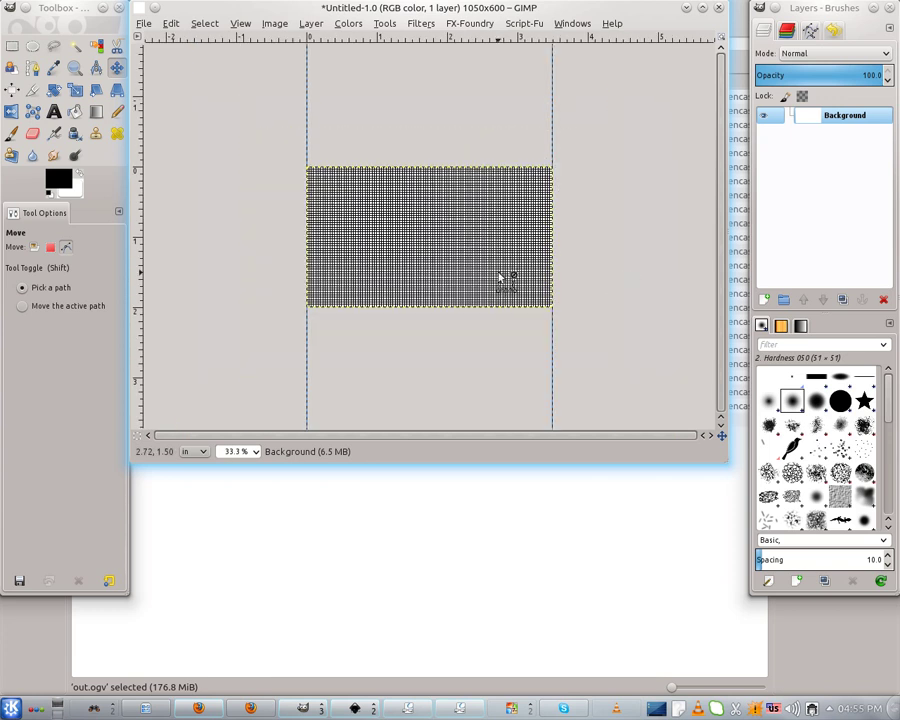
pyautogui.press('+')
pyautogui.press('+')
pyautogui.press('+')
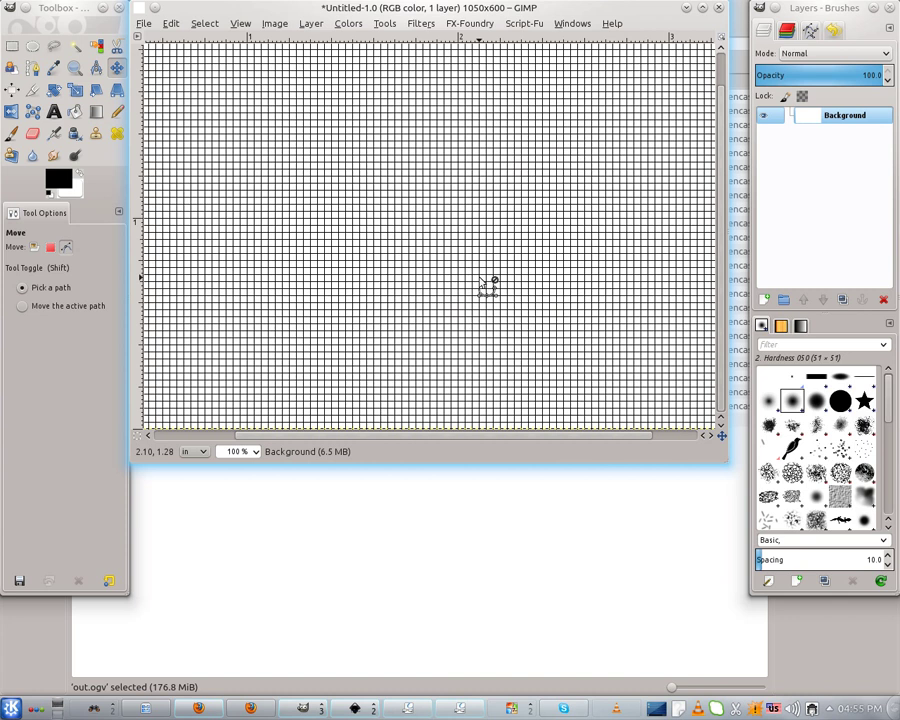
pyautogui.press('-')
pyautogui.press('-')
pyautogui.press('-')
pyautogui.press('+')
pyautogui.press('+')
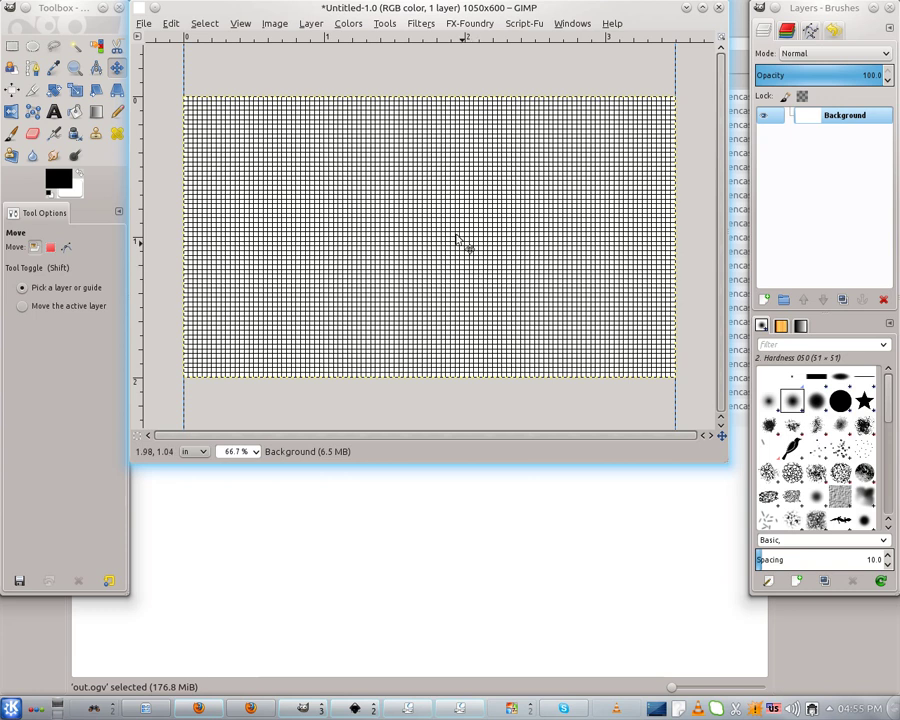
# Place a horizontal guide along the canvas's top edge
pyautogui.moveTo(387, 43); pyautogui.dragTo(368, 96)
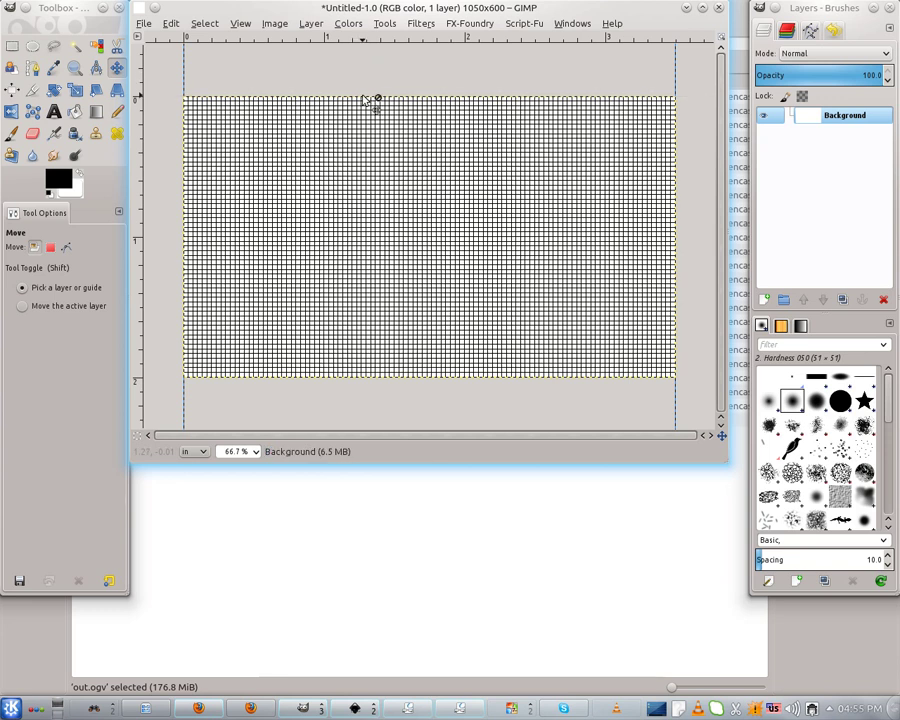
pyautogui.moveTo(354, 44); pyautogui.dragTo(348, 100)
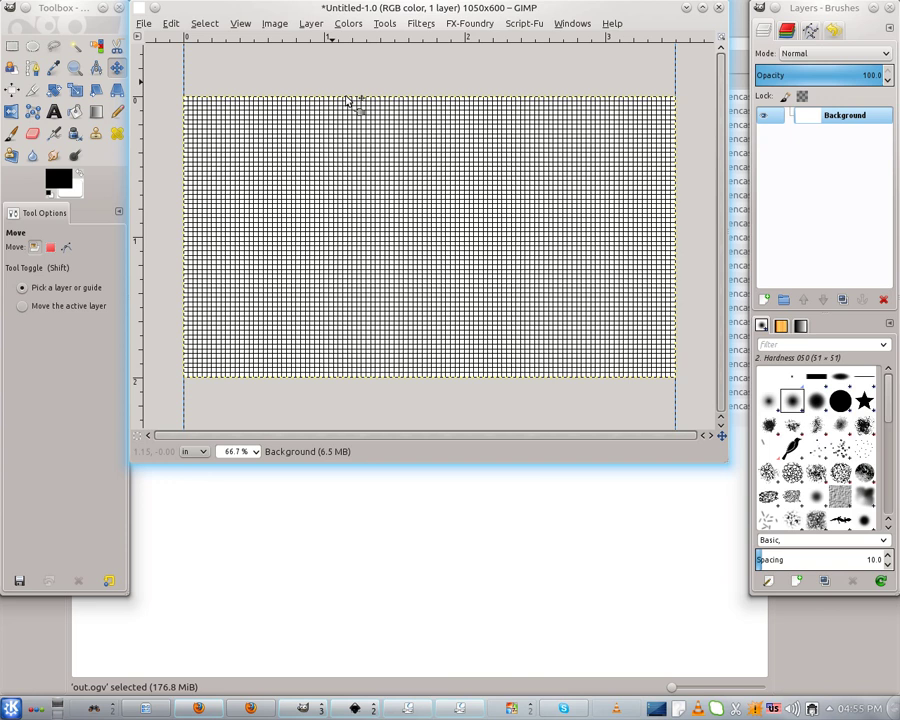
pyautogui.moveTo(345, 42); pyautogui.dragTo(338, 103)
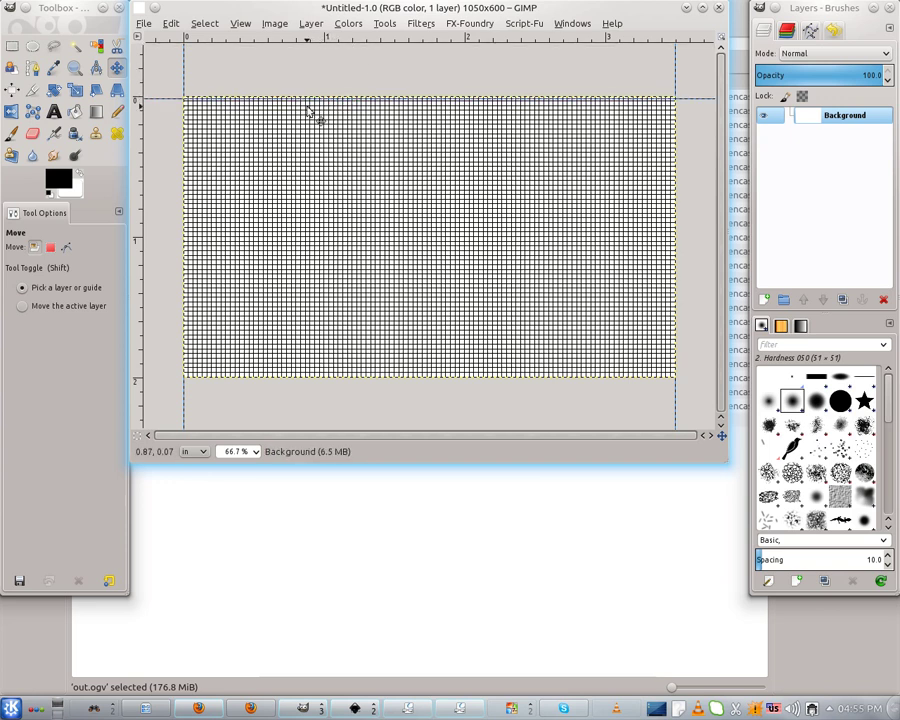
# Align the upper horizontal guide exactly with the canvas's top edge
pyautogui.press('alt')
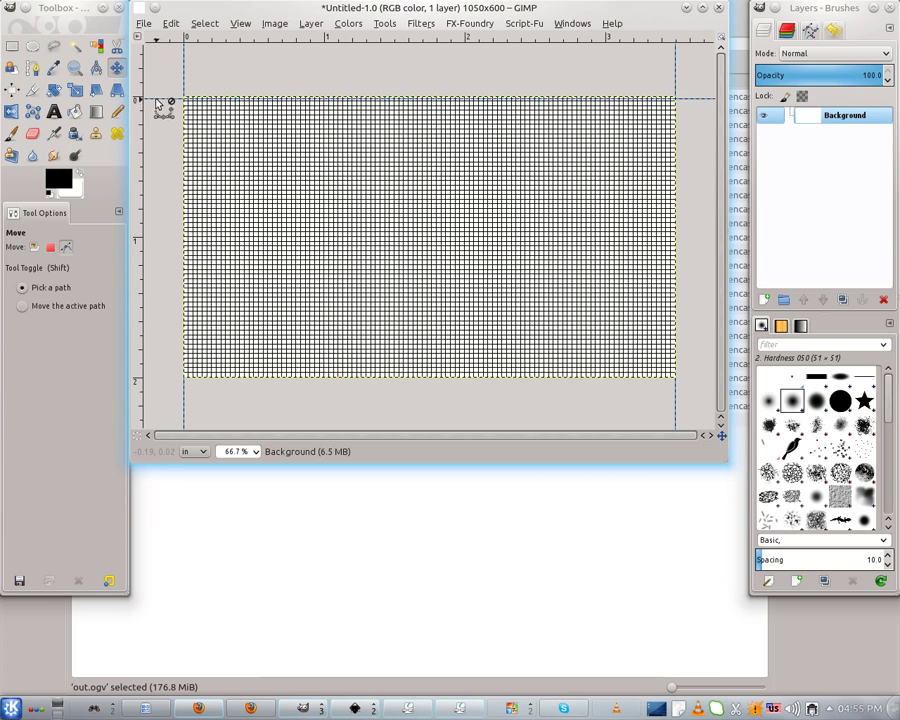
pyautogui.scroll(5, 162, 109)
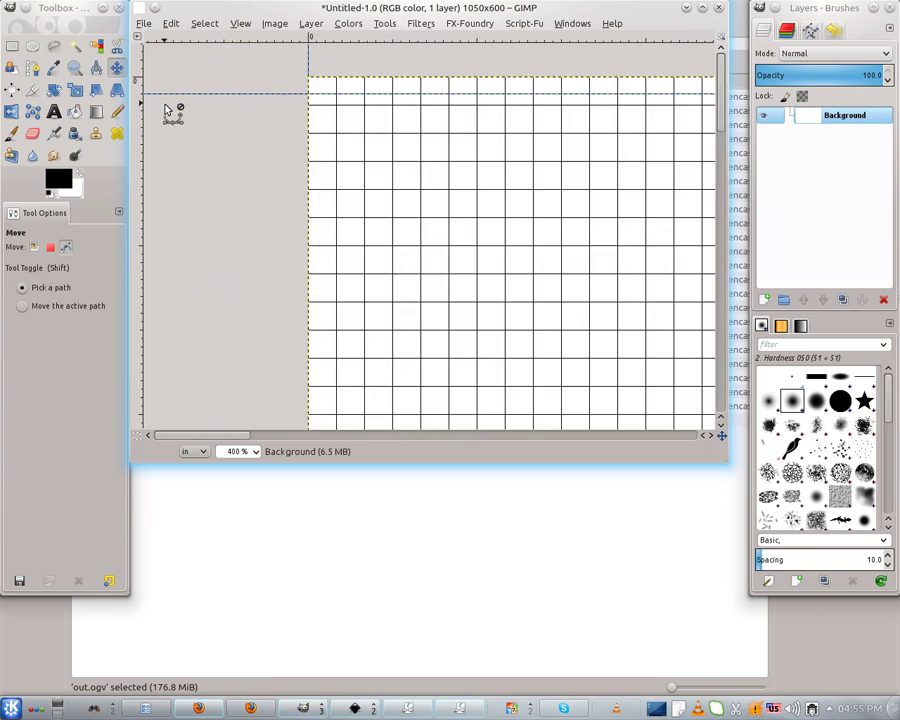
pyautogui.press('m')
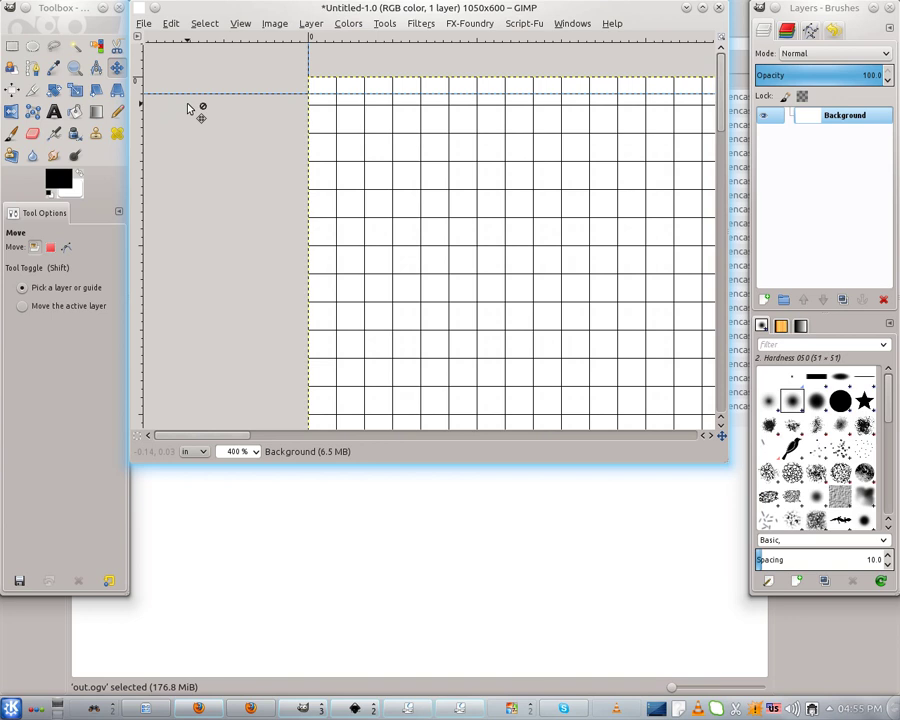
pyautogui.moveTo(220, 97); pyautogui.dragTo(228, 83)
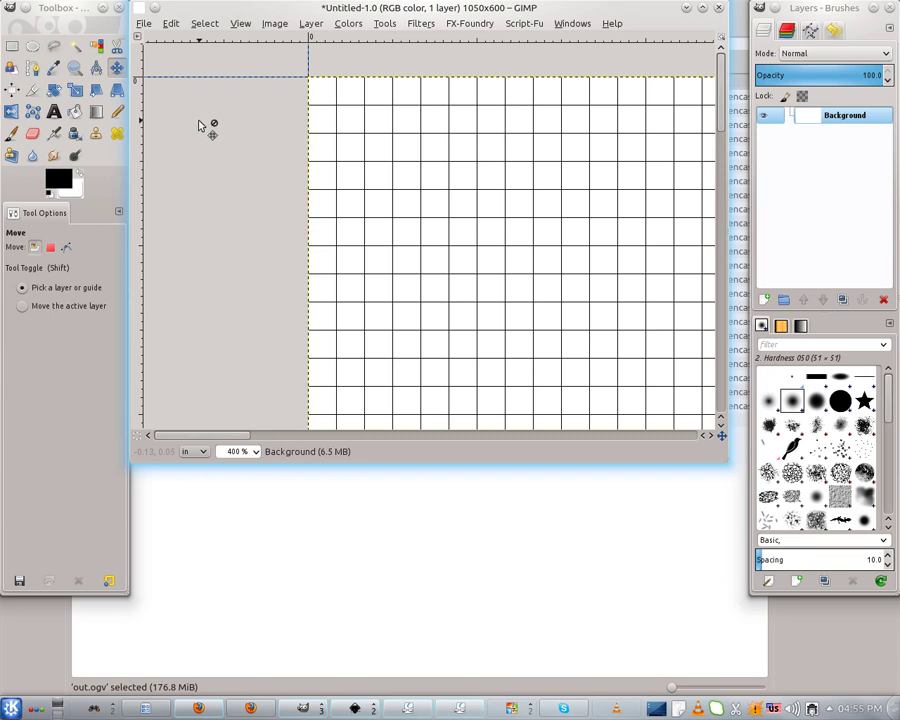
pyautogui.press('shift')
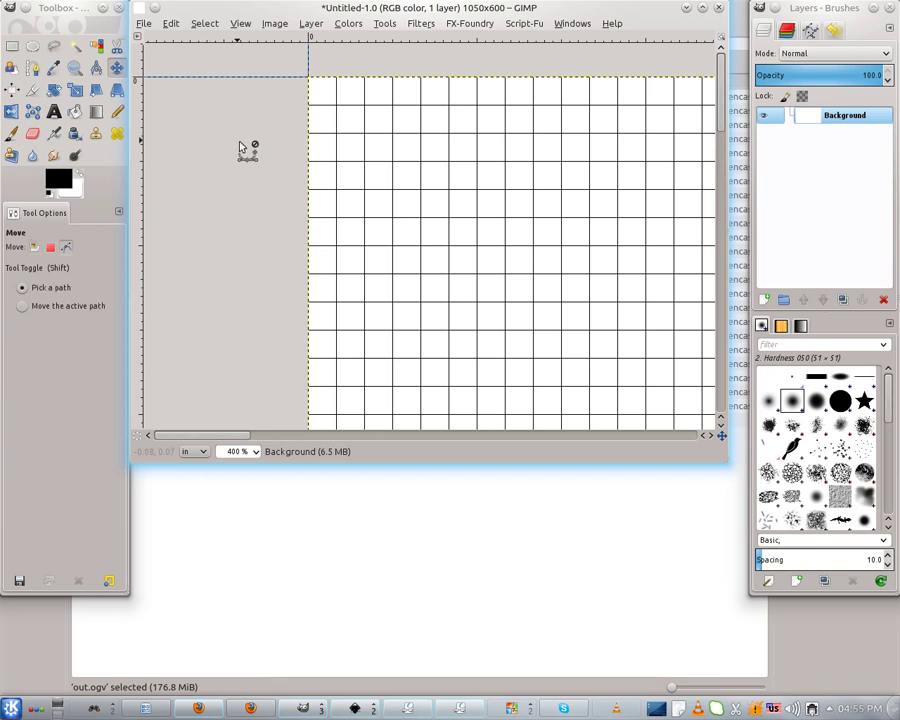
# Place a second horizontal guide near the canvas's bottom edge, at about 2 in
pyautogui.press('1')
pyautogui.press('-')
pyautogui.press('-')
pyautogui.press('-')
pyautogui.press('+')
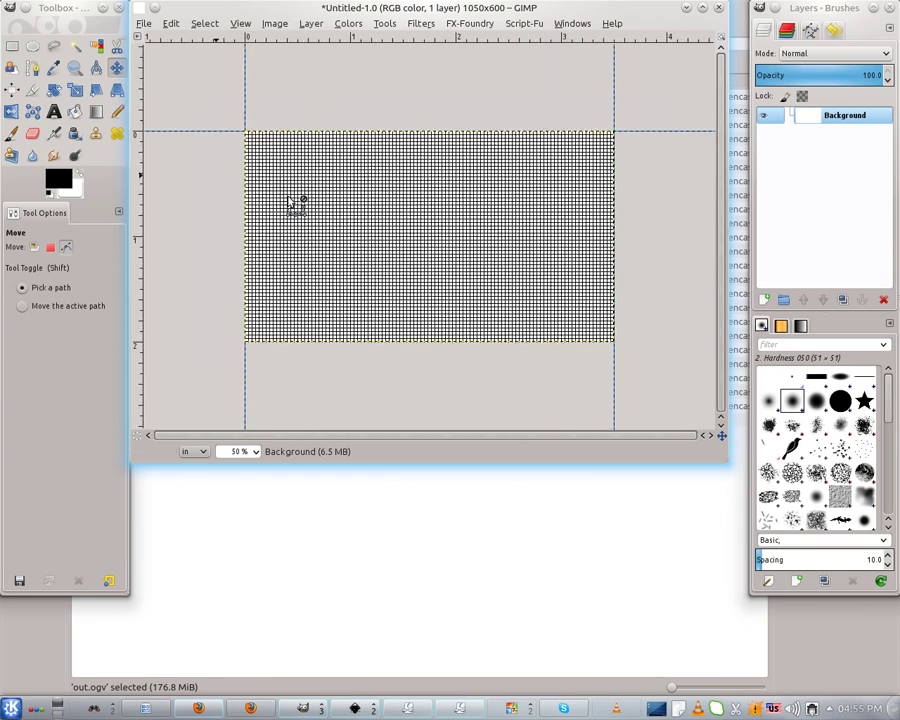
pyautogui.press('shift')
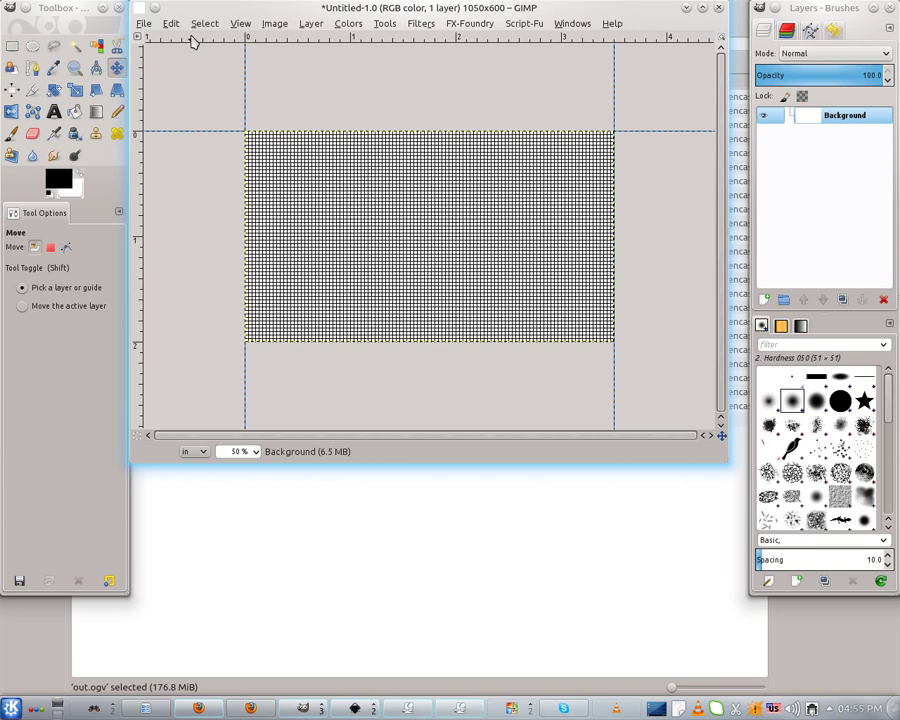
pyautogui.moveTo(193, 40); pyautogui.dragTo(263, 345)
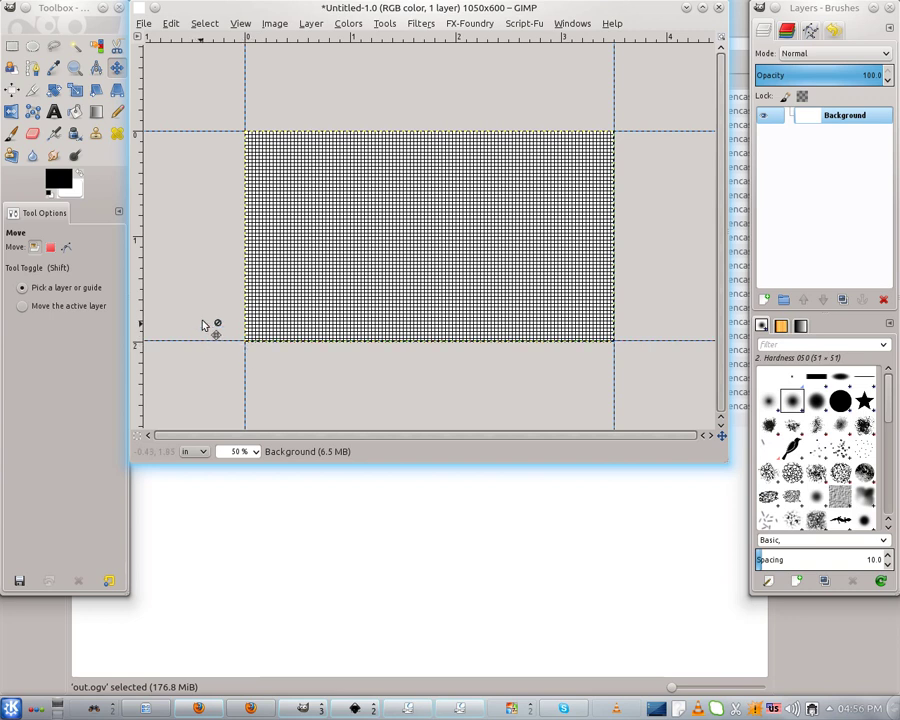
# Align the lower horizontal guide exactly with the canvas's bottom edge
pyautogui.hotkey('shift', 'm')
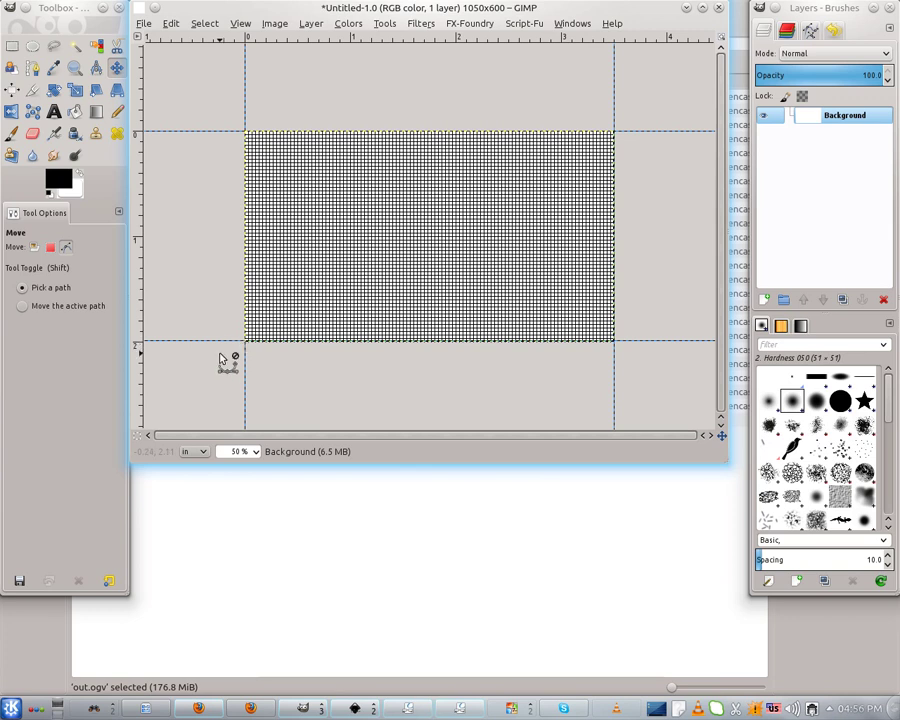
pyautogui.press('2')
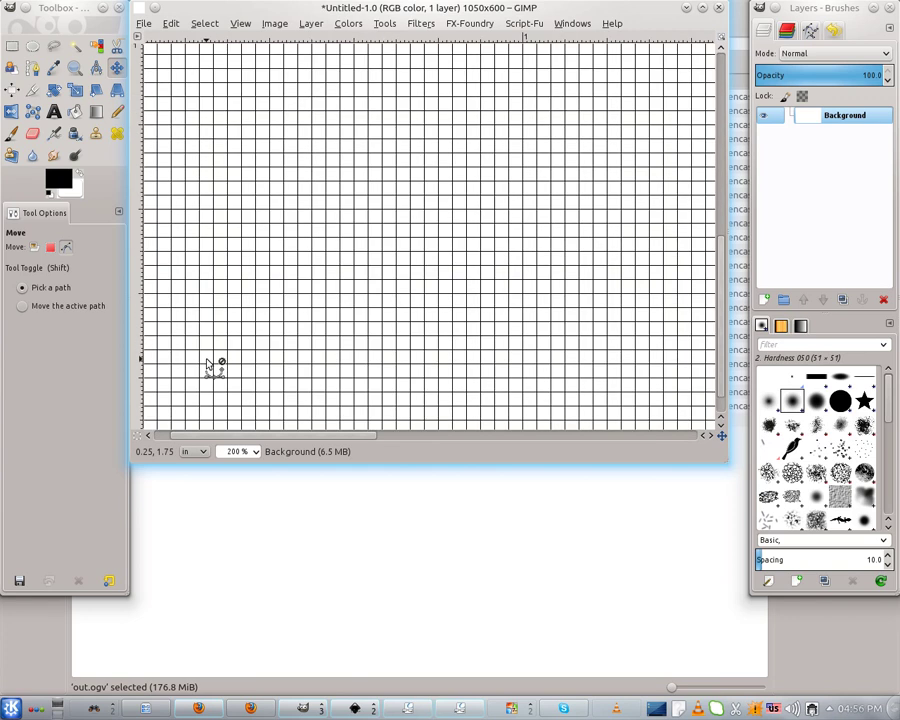
pyautogui.press('1')
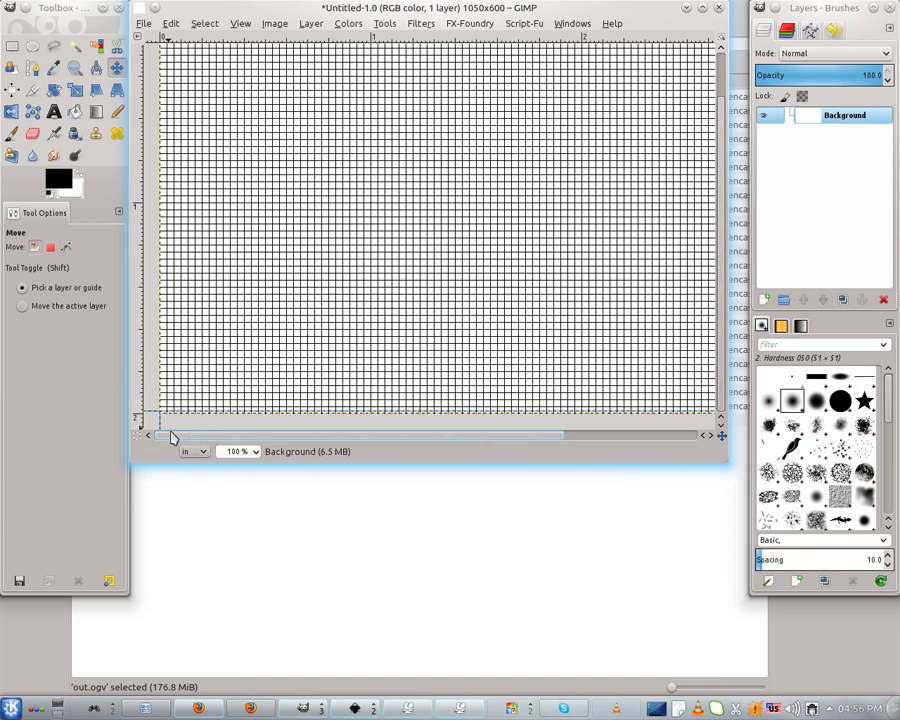
pyautogui.scroll(1, 150, 425)
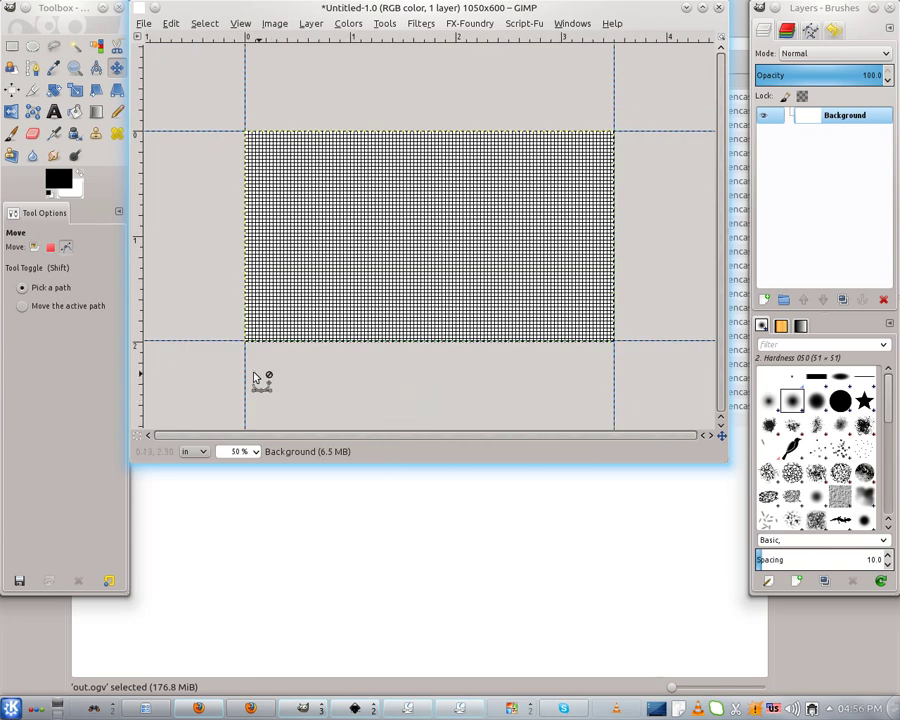
pyautogui.press('m')
pyautogui.press('m')
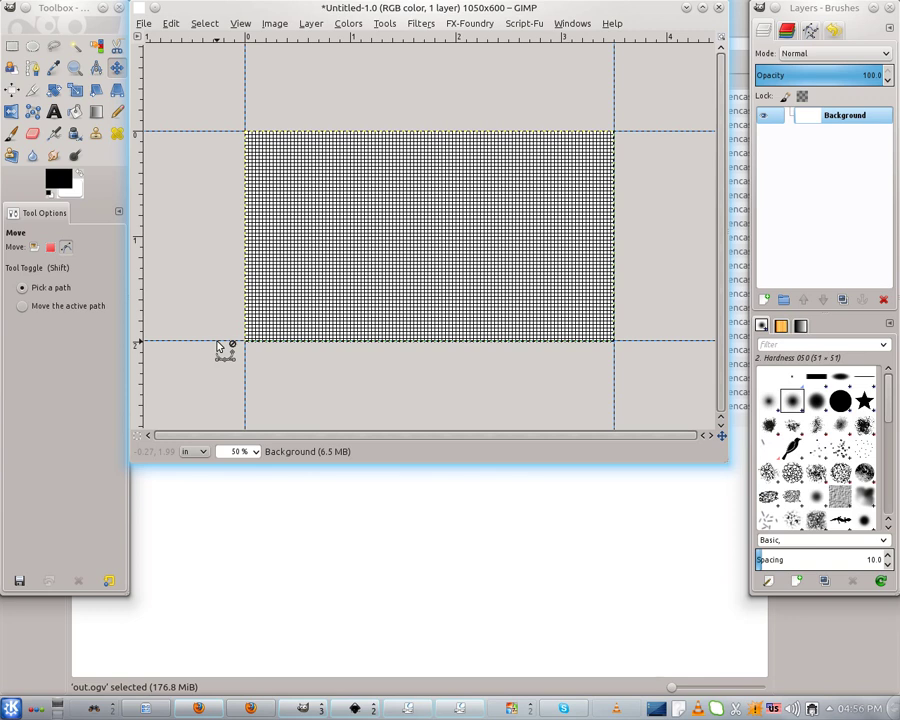
pyautogui.press('1')
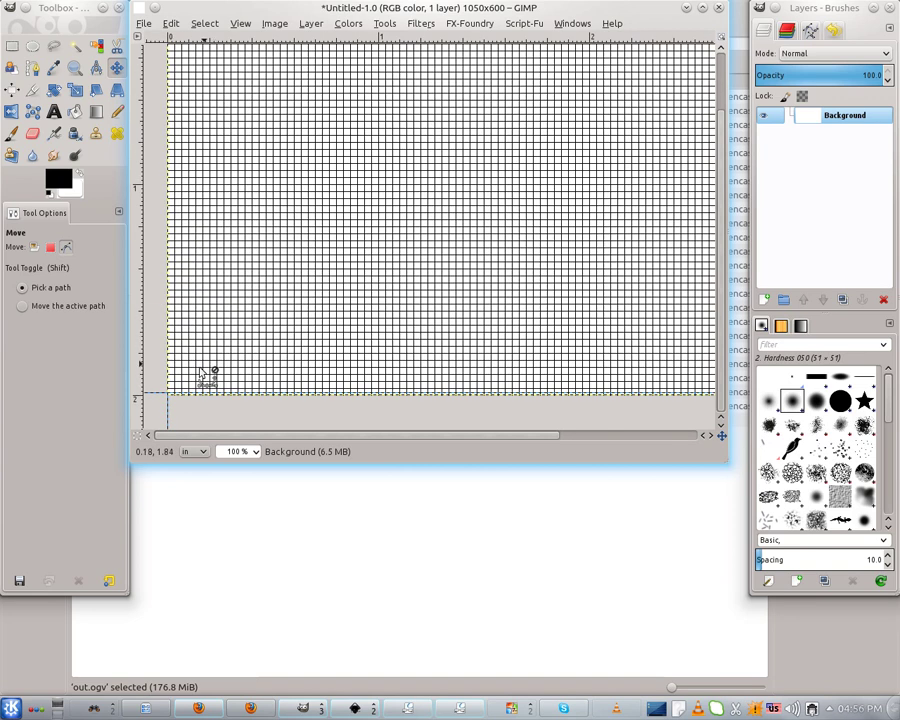
pyautogui.press('m')
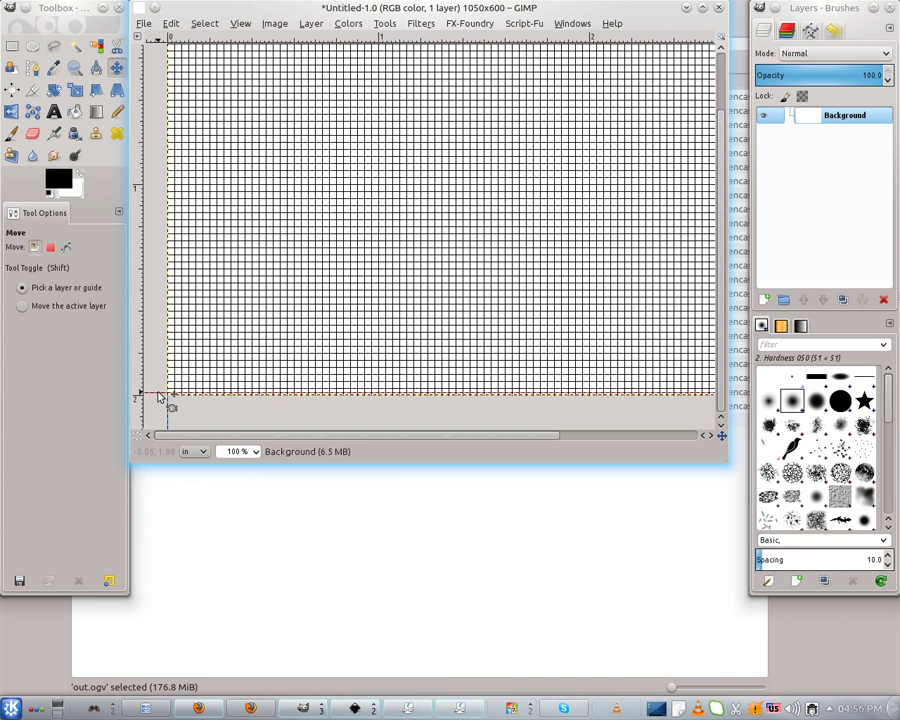
pyautogui.moveTo(158, 395); pyautogui.dragTo(163, 403)
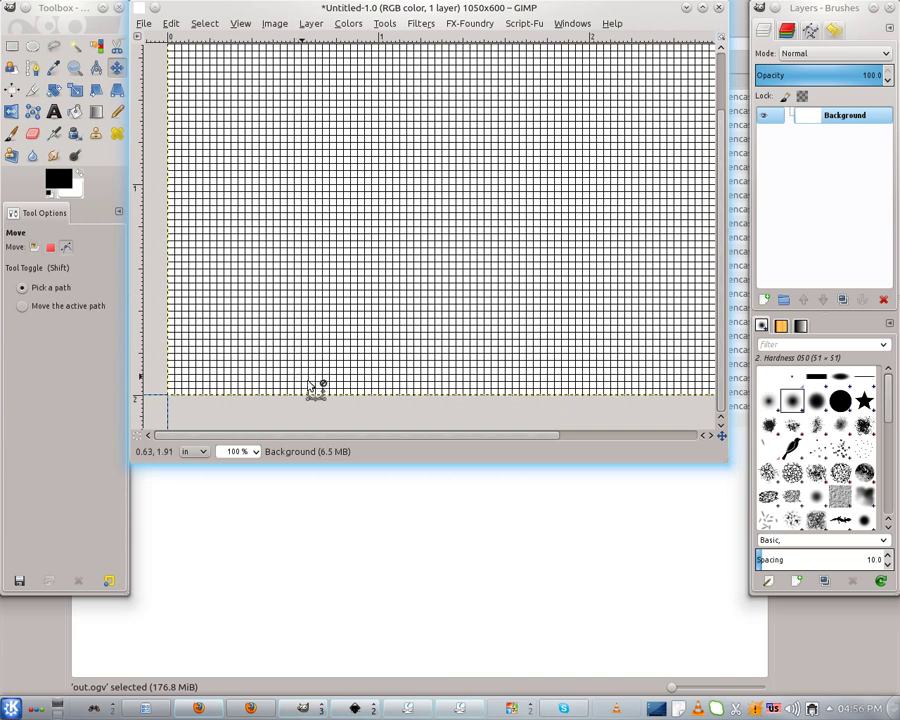
pyautogui.scroll(-3, 312, 386)
pyautogui.scroll(1, 340, 374)
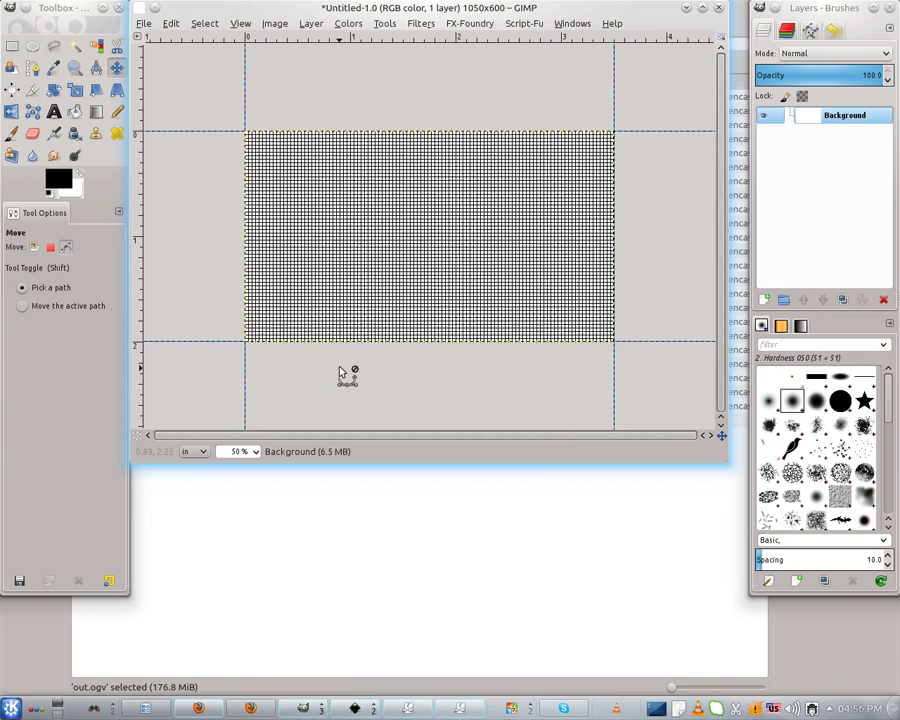
# Examine the grid and the four edge guides at several zoom levels
pyautogui.press('m')
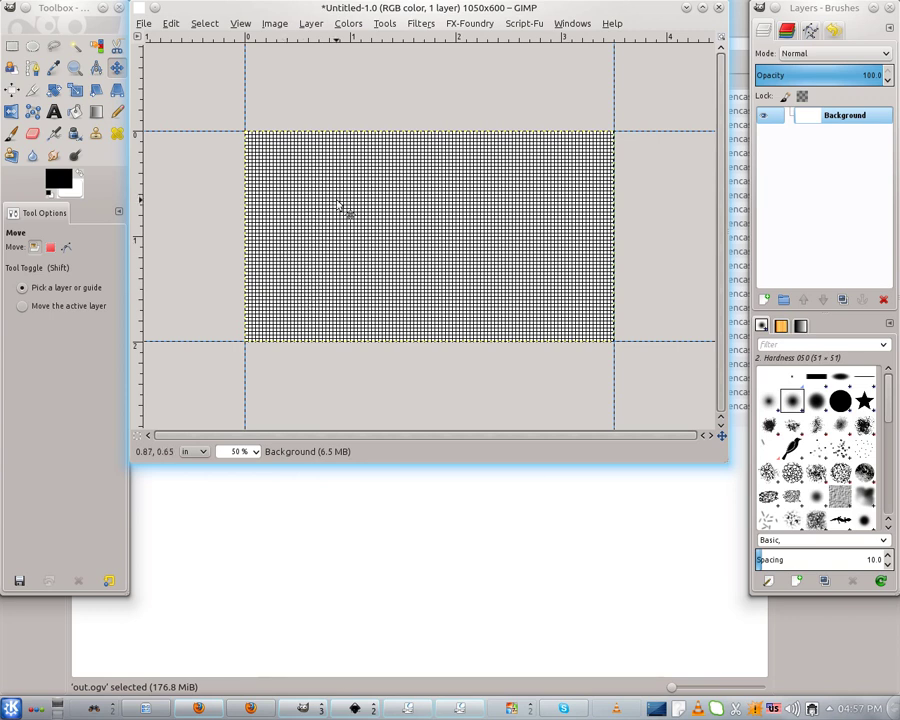
pyautogui.press('alt')
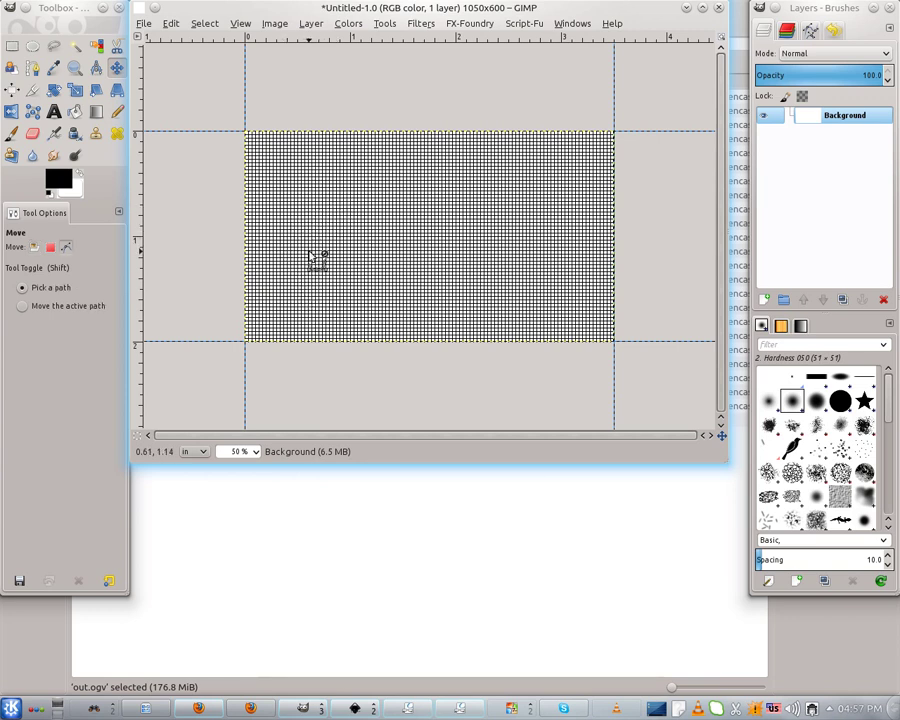
pyautogui.scroll(3, 443, 284)
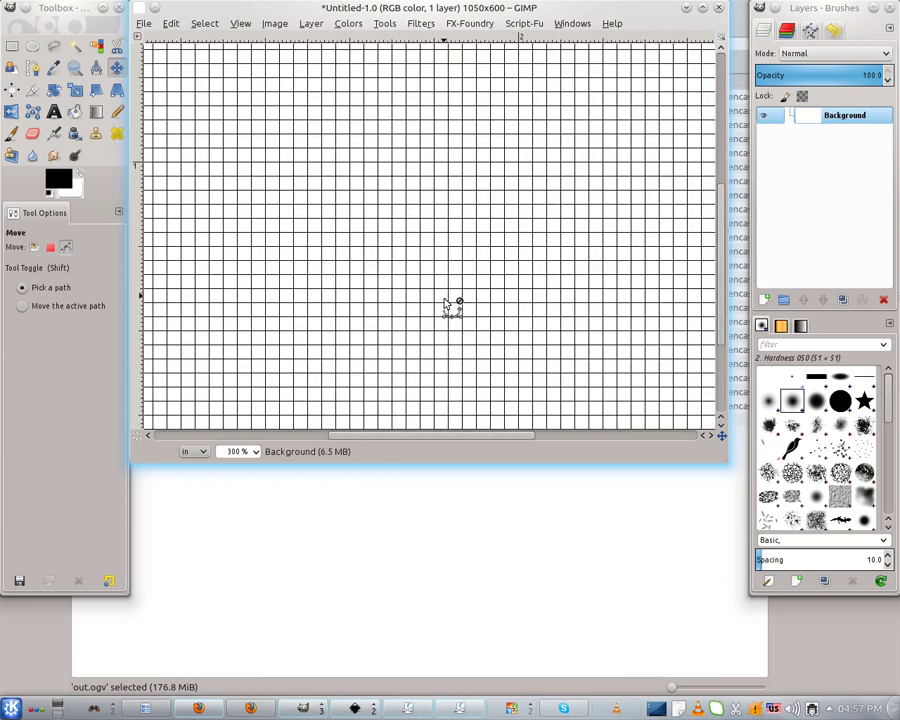
pyautogui.scroll(-1, 445, 308)
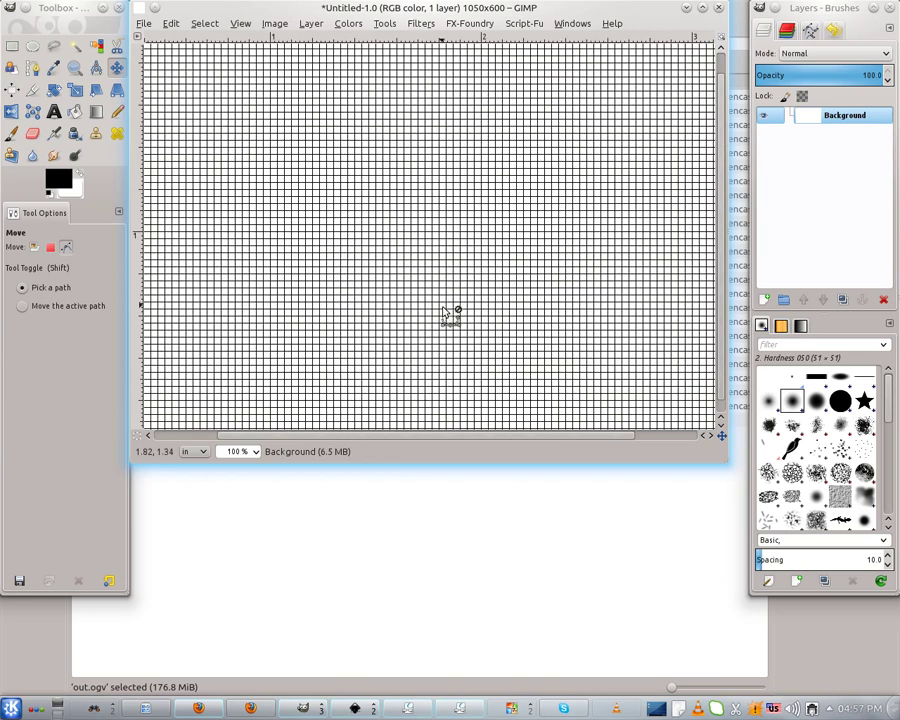
pyautogui.scroll(-2, 446, 310)
pyautogui.scroll(2, 446, 312)
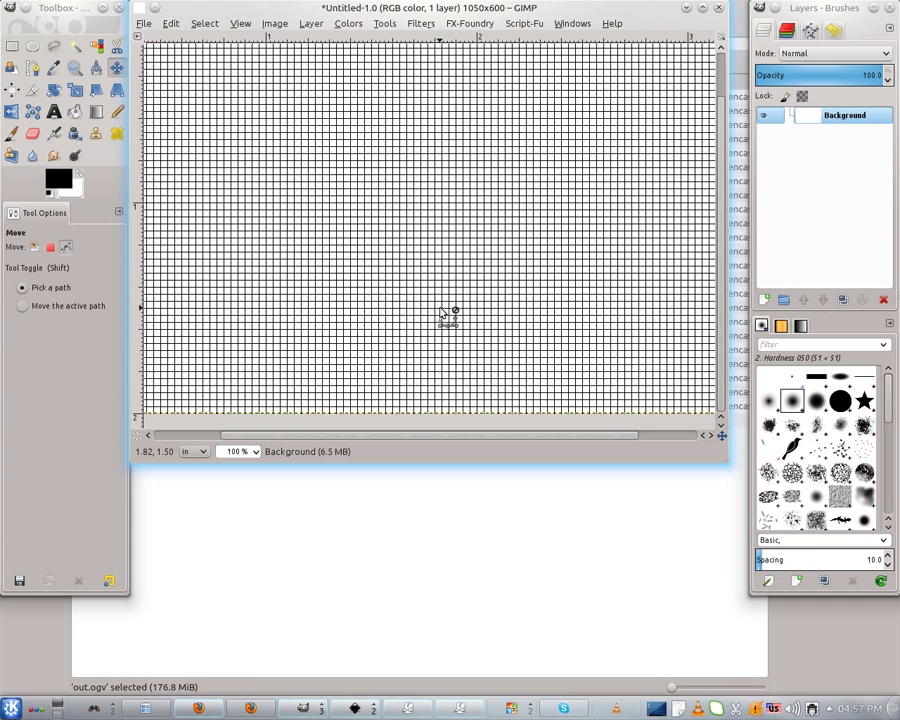
pyautogui.press('m')
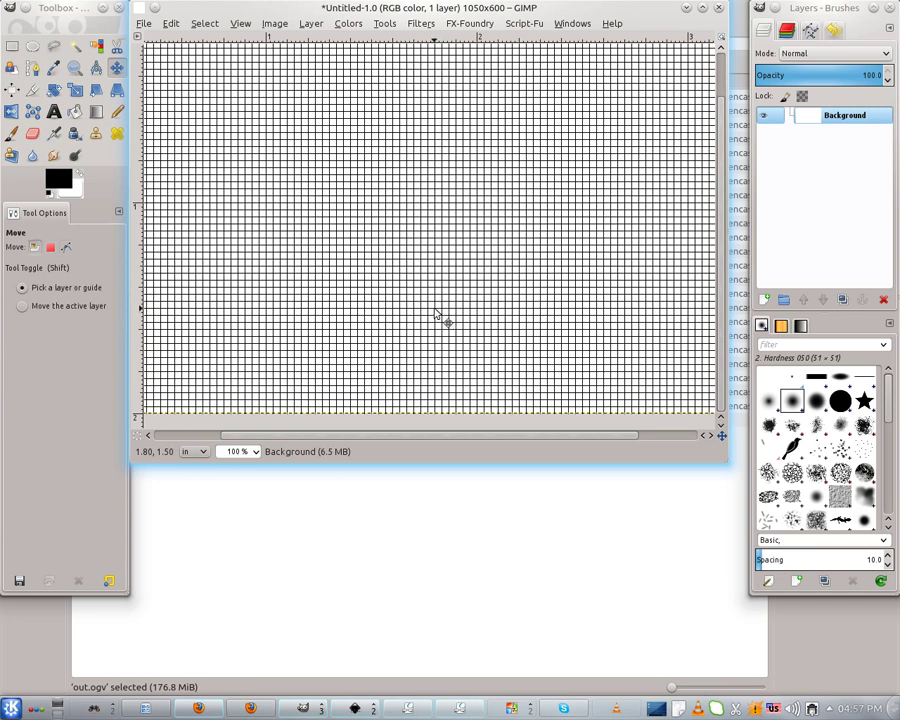
pyautogui.press('m')
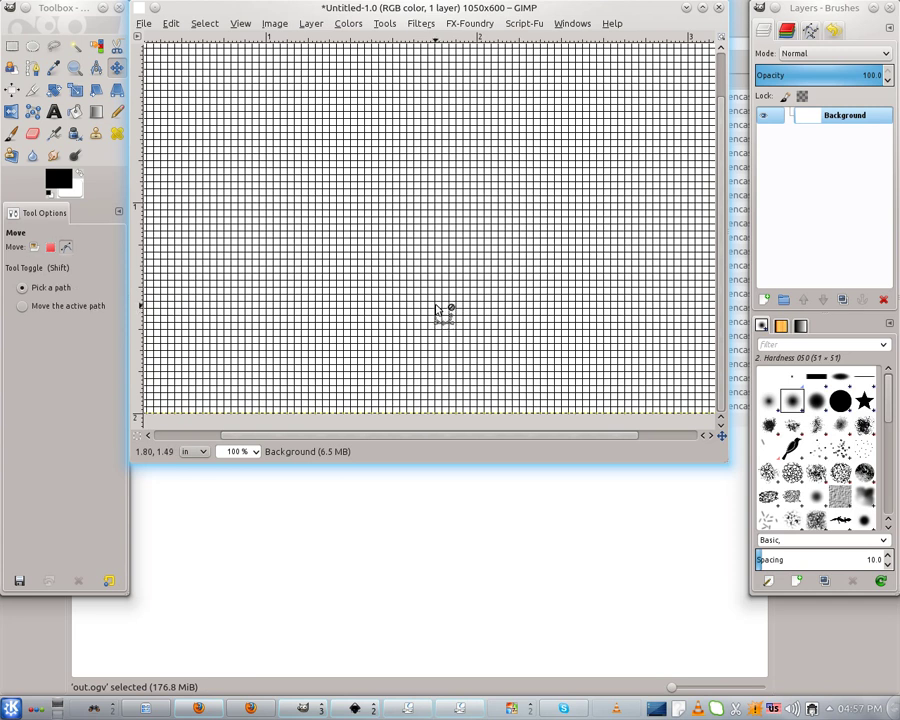
pyautogui.scroll(-3, 440, 312)
pyautogui.scroll(2, 440, 312)
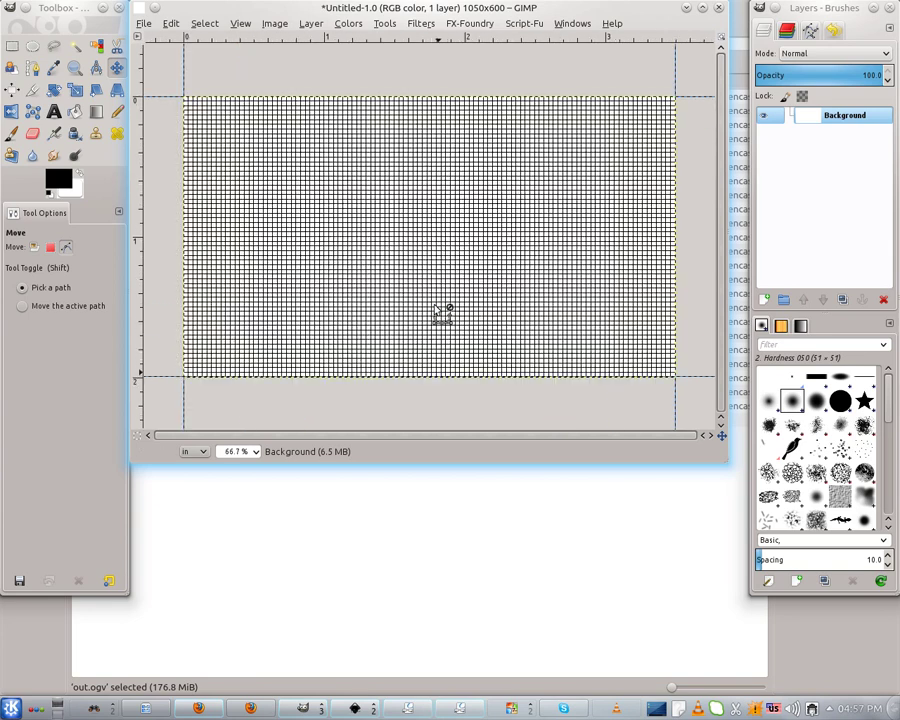
pyautogui.press('m')
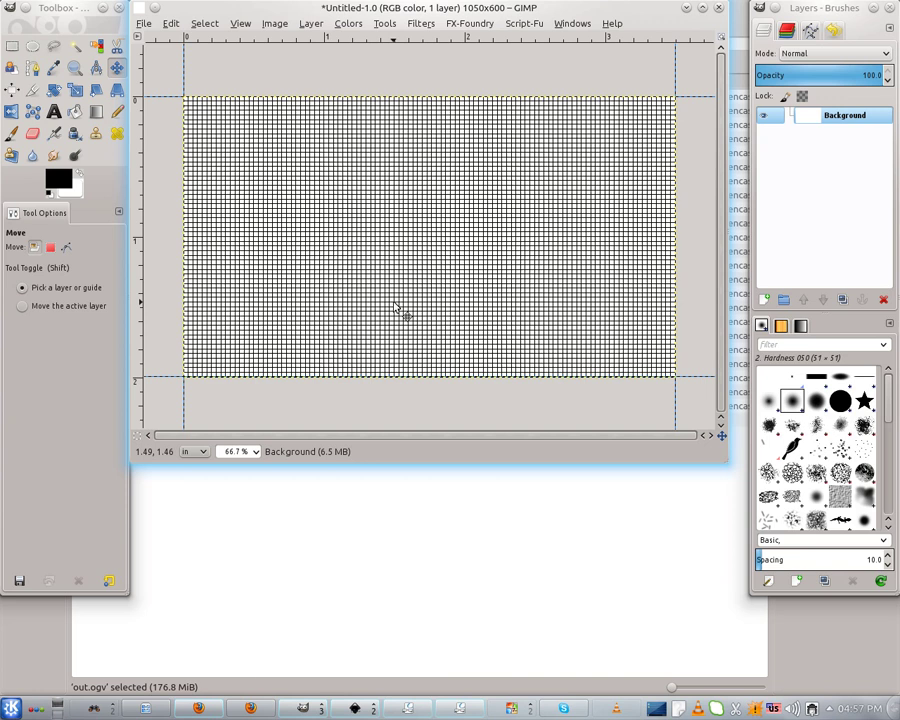
pyautogui.hotkey('shift', 'm')
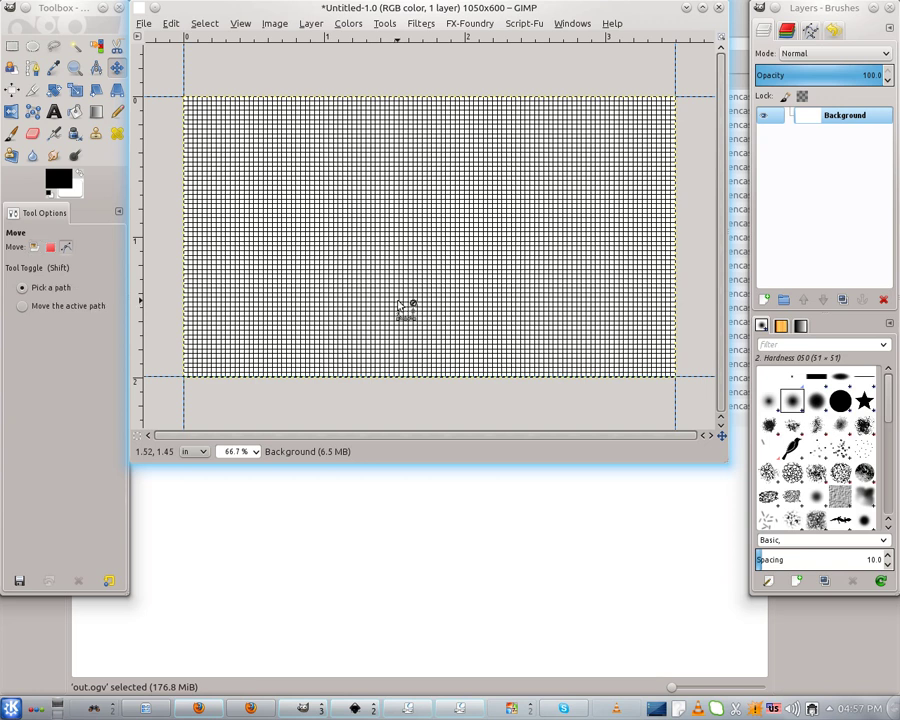
pyautogui.press('-')
pyautogui.press('-')
pyautogui.press('-')
pyautogui.press('-')
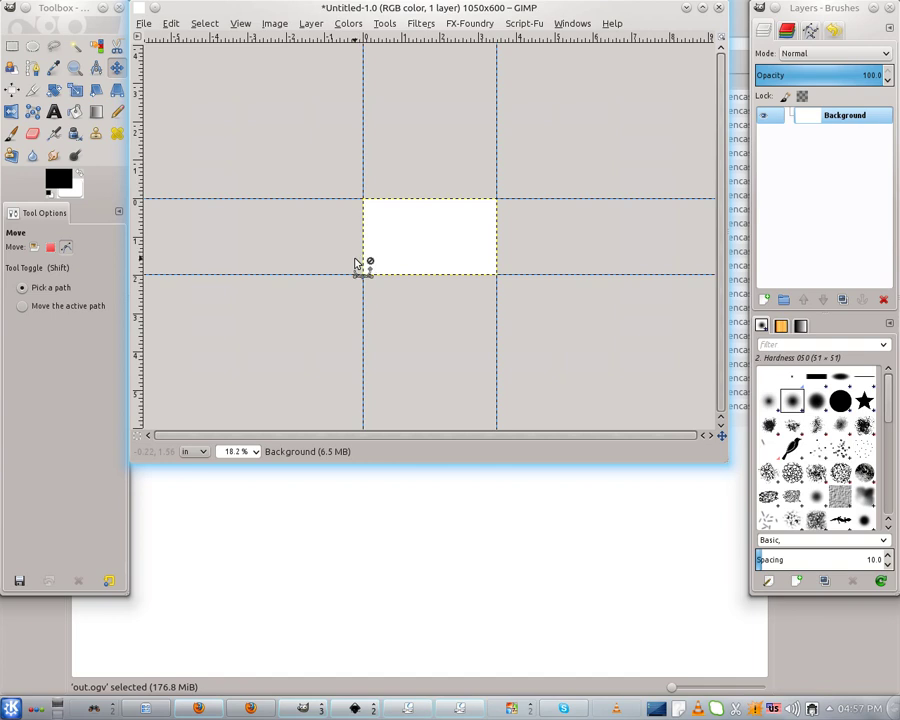
pyautogui.press('+')
pyautogui.press('+')
pyautogui.press('+')
pyautogui.press('+')
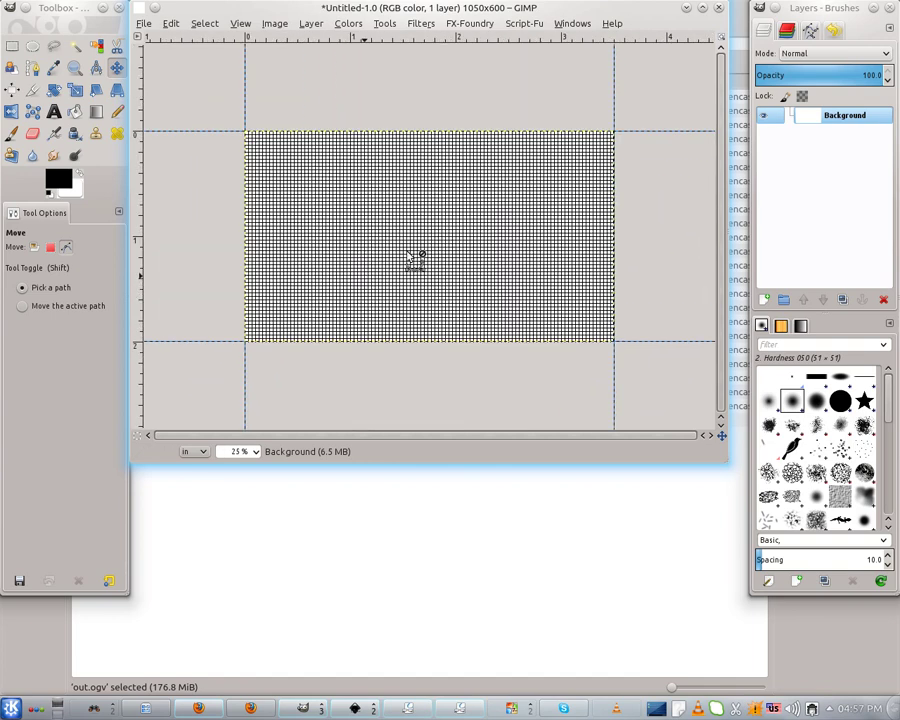
pyautogui.press('+')
pyautogui.press('+')
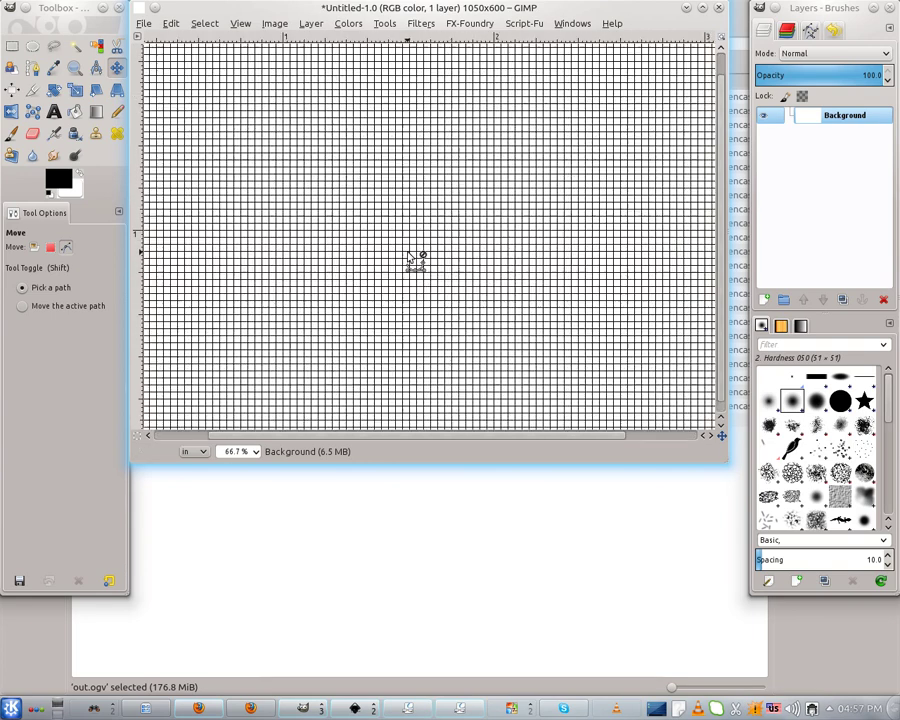
pyautogui.press('-')
pyautogui.press('-')
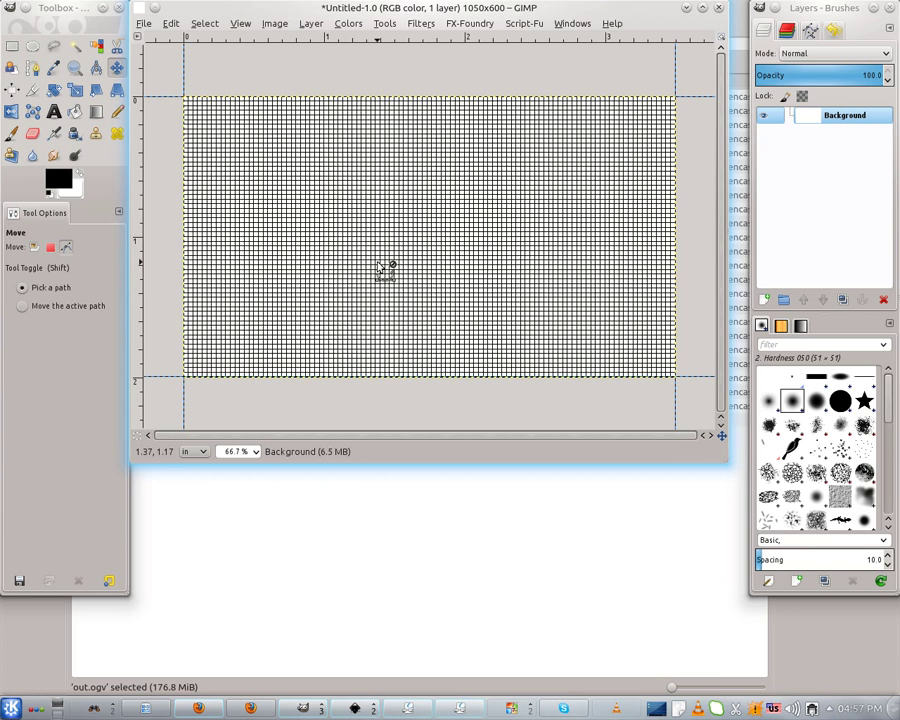
pyautogui.press('-')
pyautogui.press('-')
pyautogui.press('-')
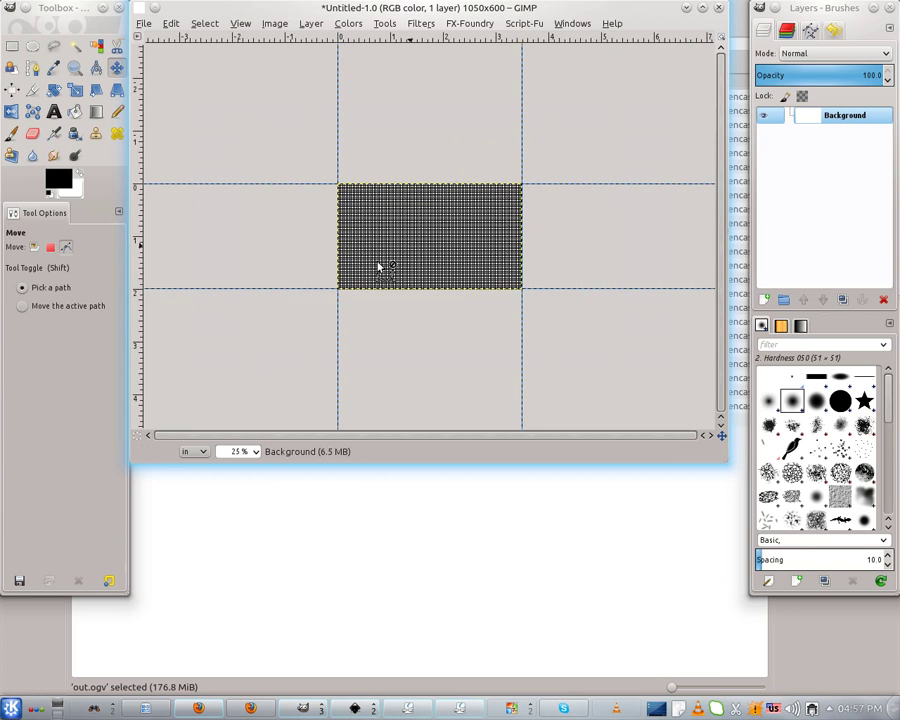
pyautogui.press('+')
pyautogui.press('+')
pyautogui.press('+')
pyautogui.press('+')
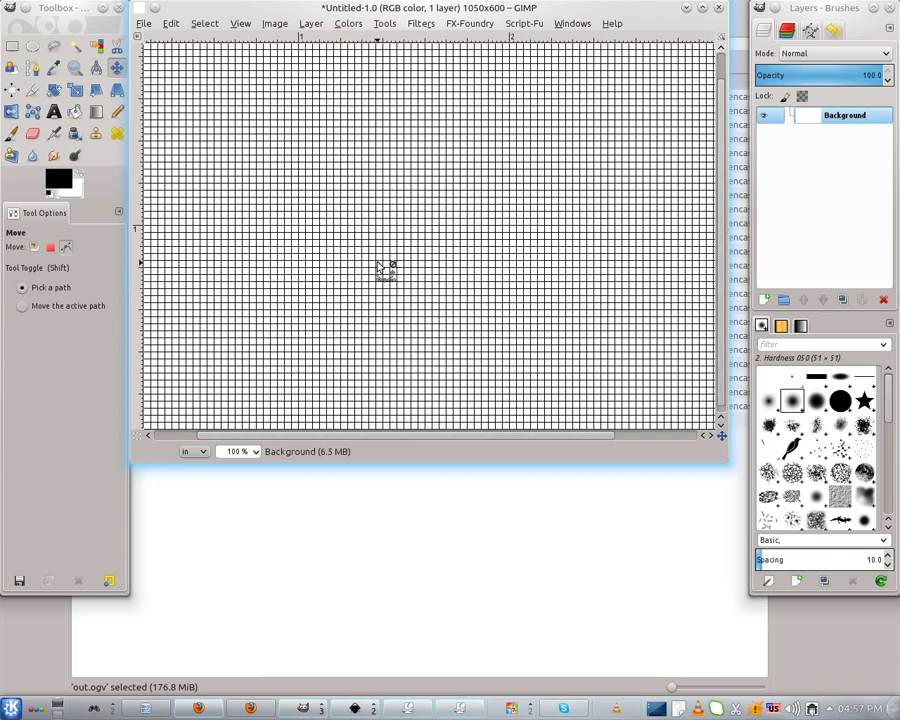
# Add a vertical guide near the middle of the canvas's width, at about 1.74 in
pyautogui.press('-')
pyautogui.press('-')
pyautogui.press('m')
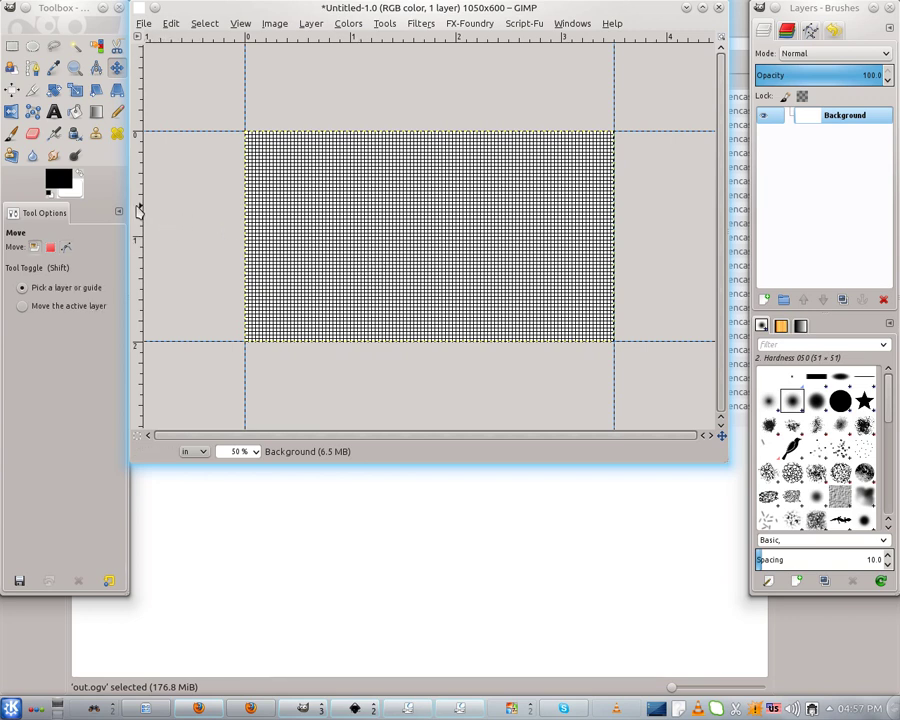
pyautogui.moveTo(139, 210); pyautogui.dragTo(433, 246)
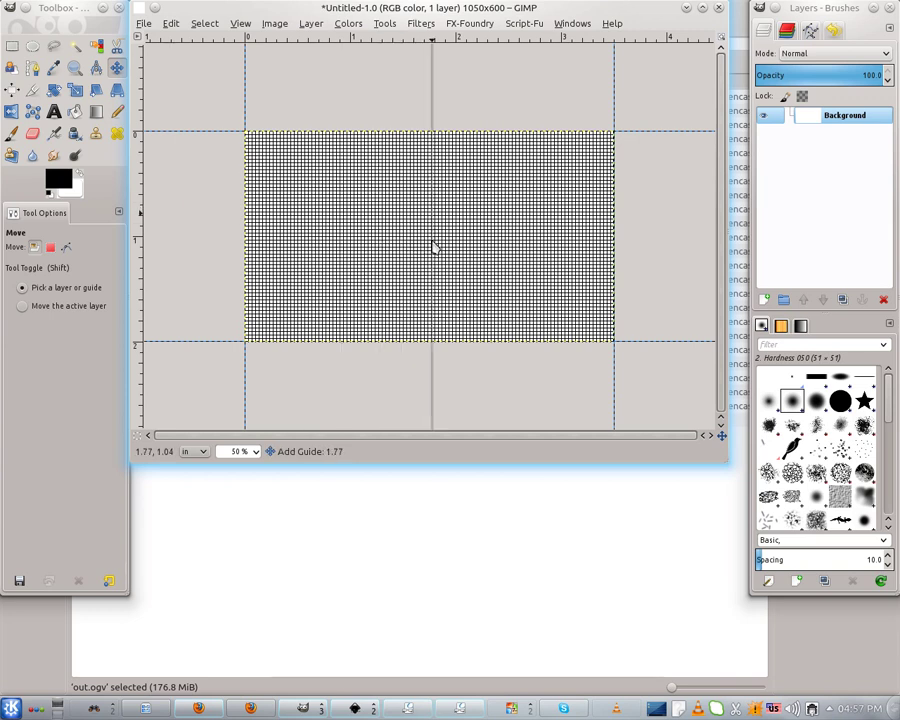
pyautogui.moveTo(433, 246); pyautogui.dragTo(431, 249)
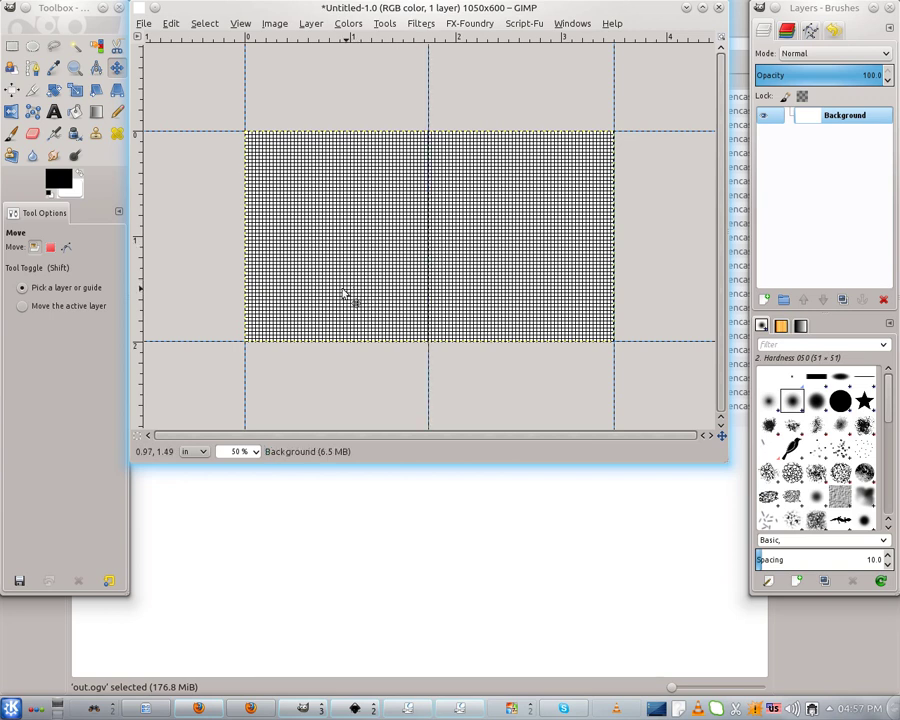
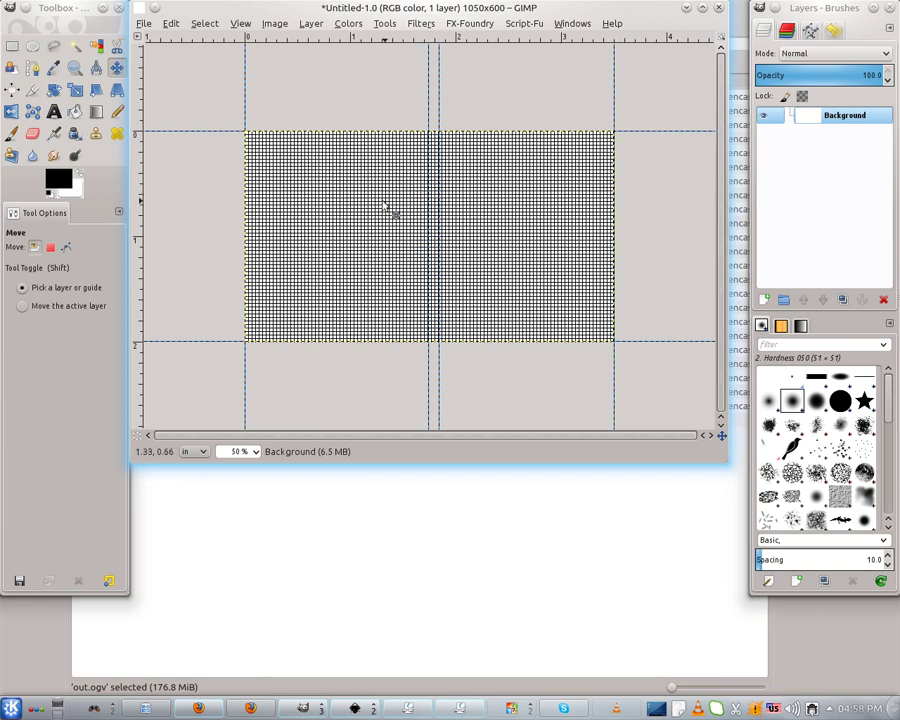
# Align the two vertical guides near the canvas's centre with their nearest grid lines
pyautogui.scroll(1, 405, 210)
pyautogui.scroll(2, 405, 210)
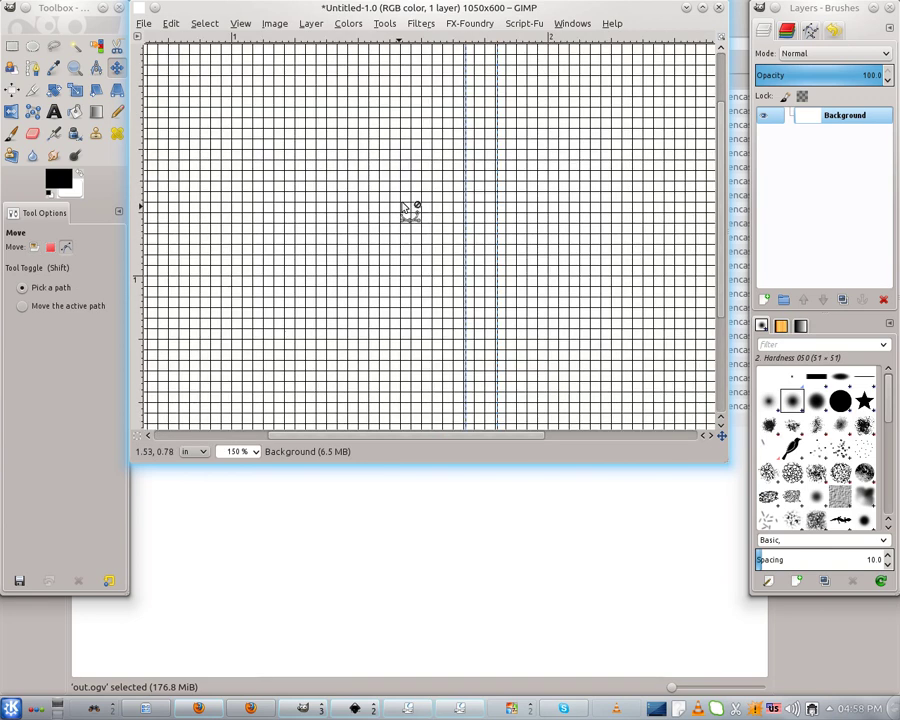
pyautogui.scroll(-2, 420, 195)
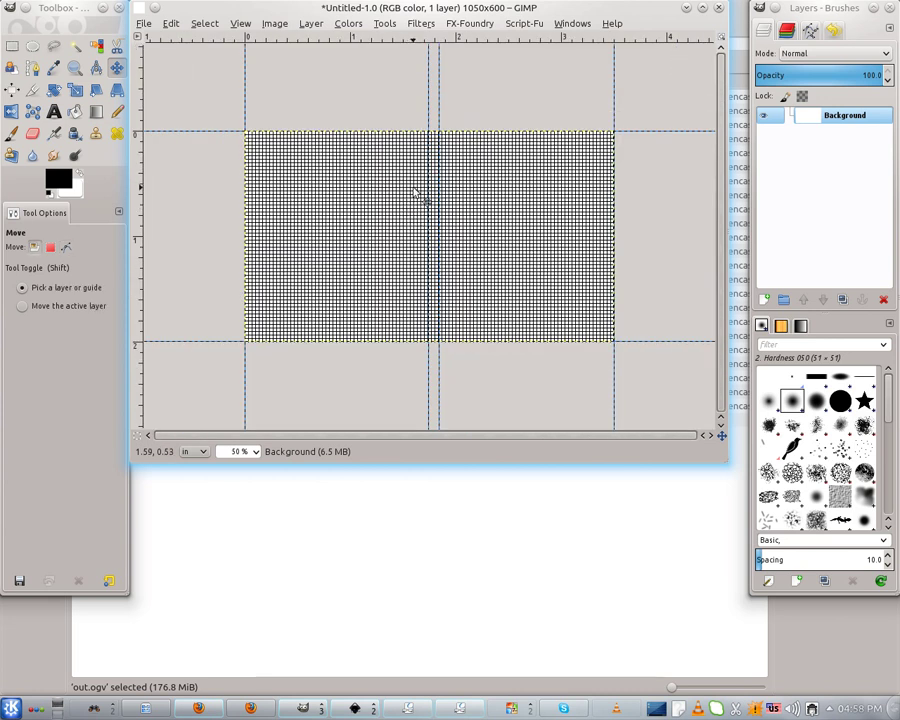
pyautogui.scroll(2, 432, 174)
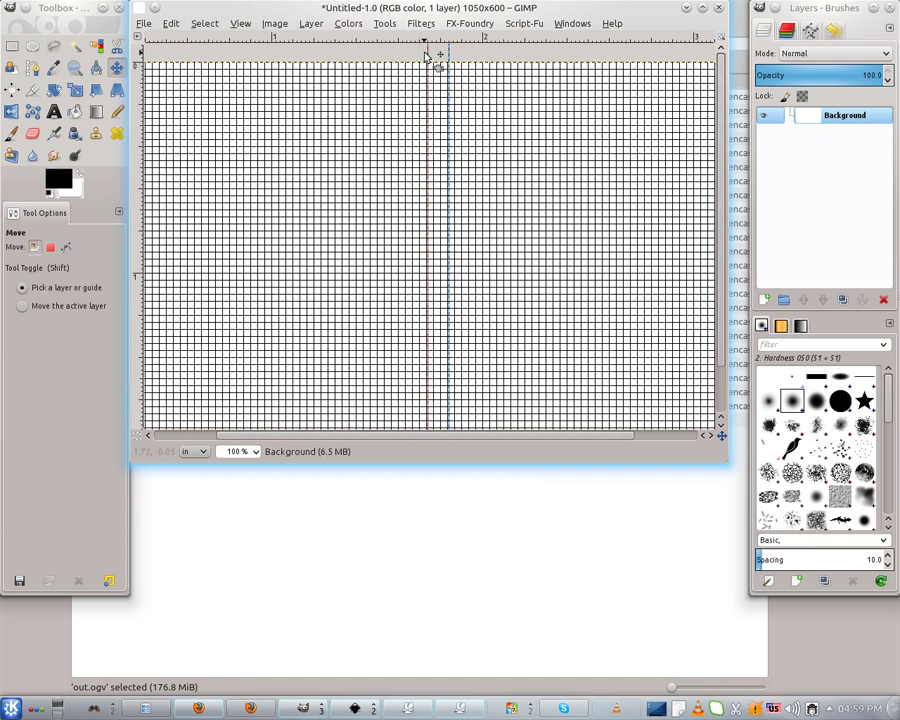
pyautogui.moveTo(428, 50); pyautogui.dragTo(426, 50)
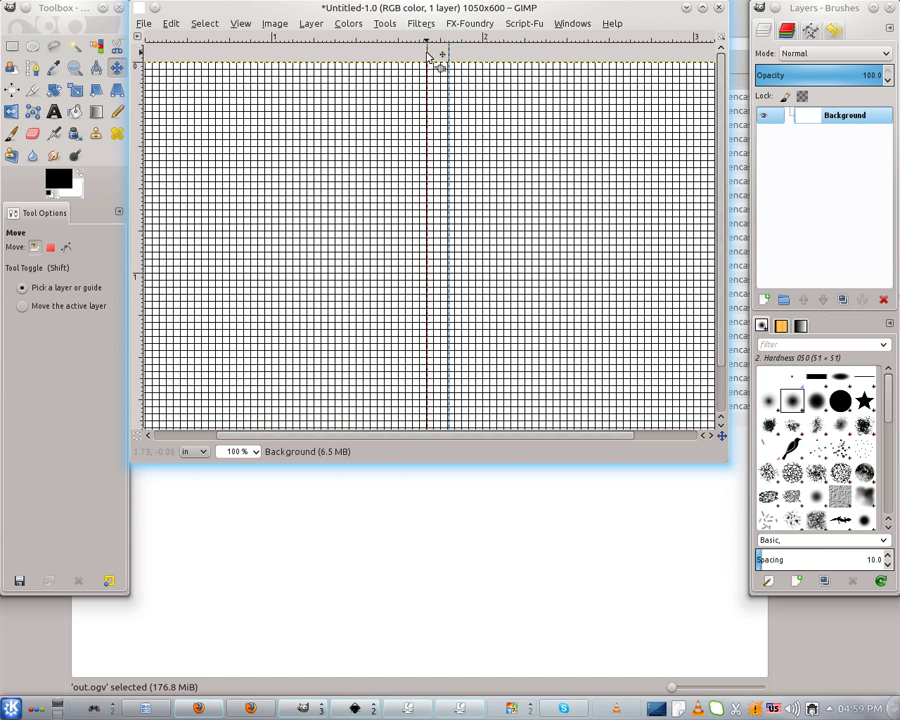
pyautogui.click(428, 52)
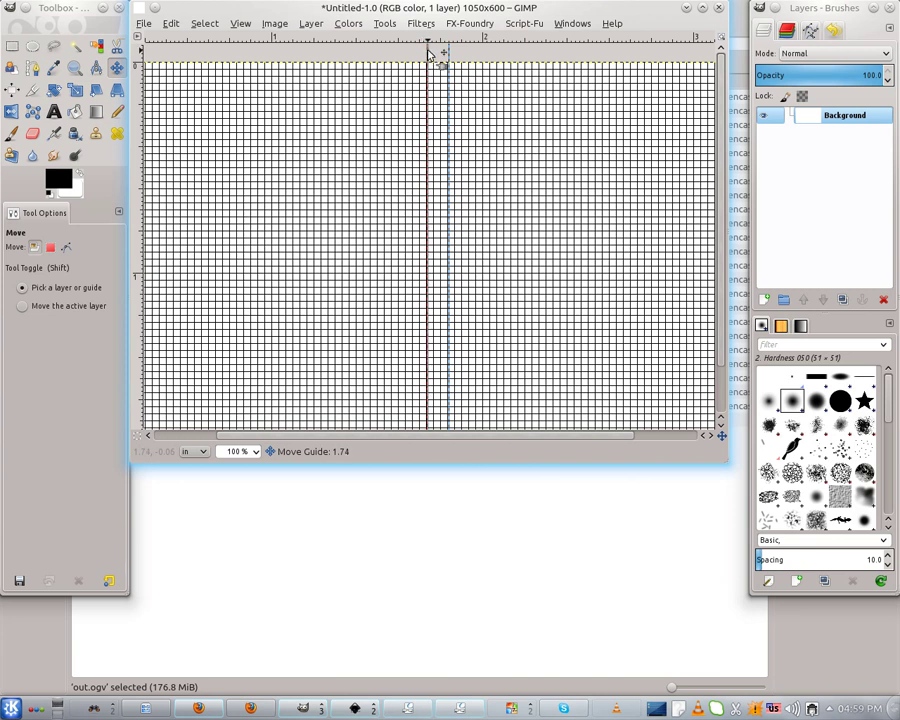
pyautogui.moveTo(428, 52); pyautogui.dragTo(460, 63)
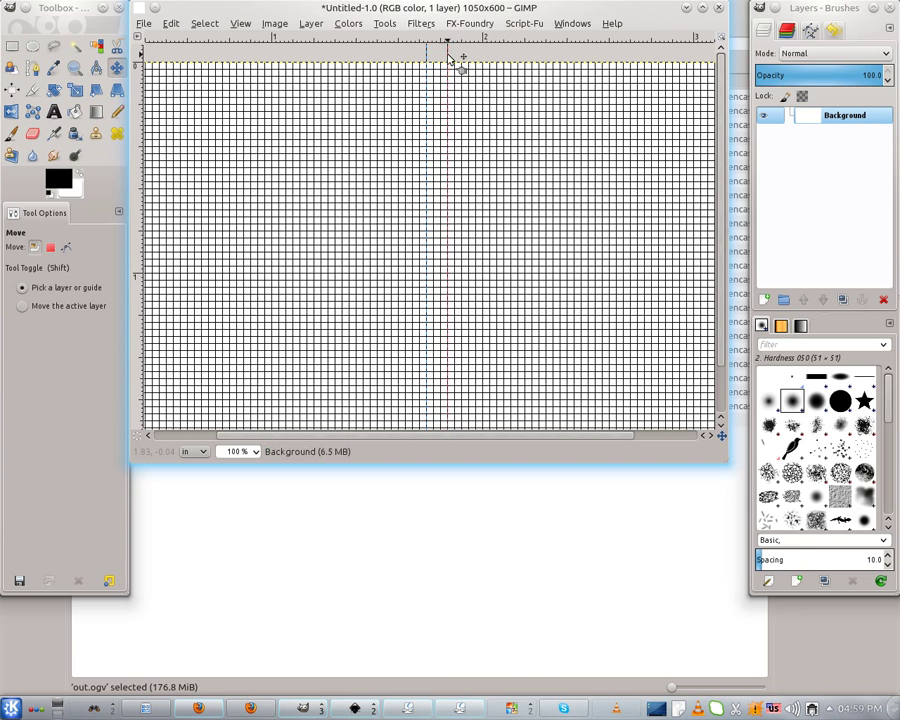
# Shift both central vertical guides one grid square to the left so they straddle the canvas's centre, at about 1.7 and 1.8 in
pyautogui.press('ctrl')
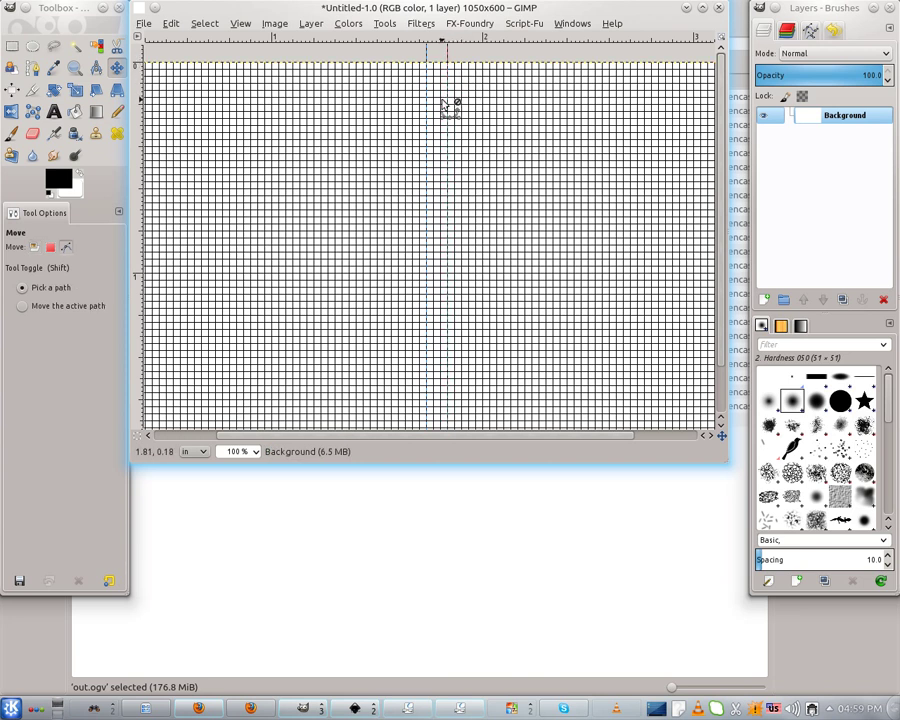
pyautogui.scroll(-5, 490, 160)
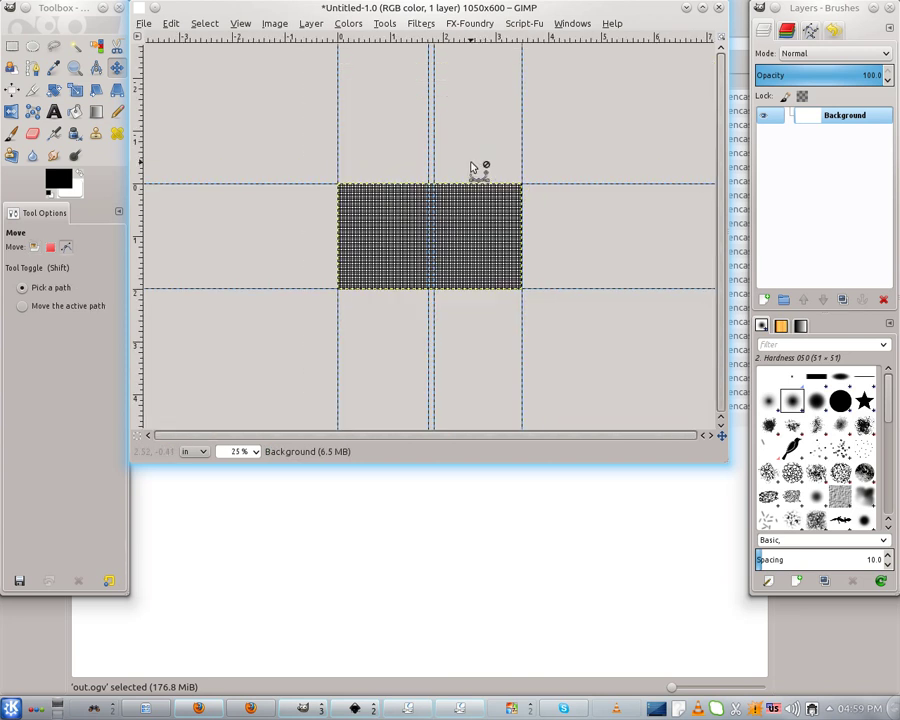
pyautogui.scroll(3, 470, 165)
pyautogui.scroll(-1, 462, 160)
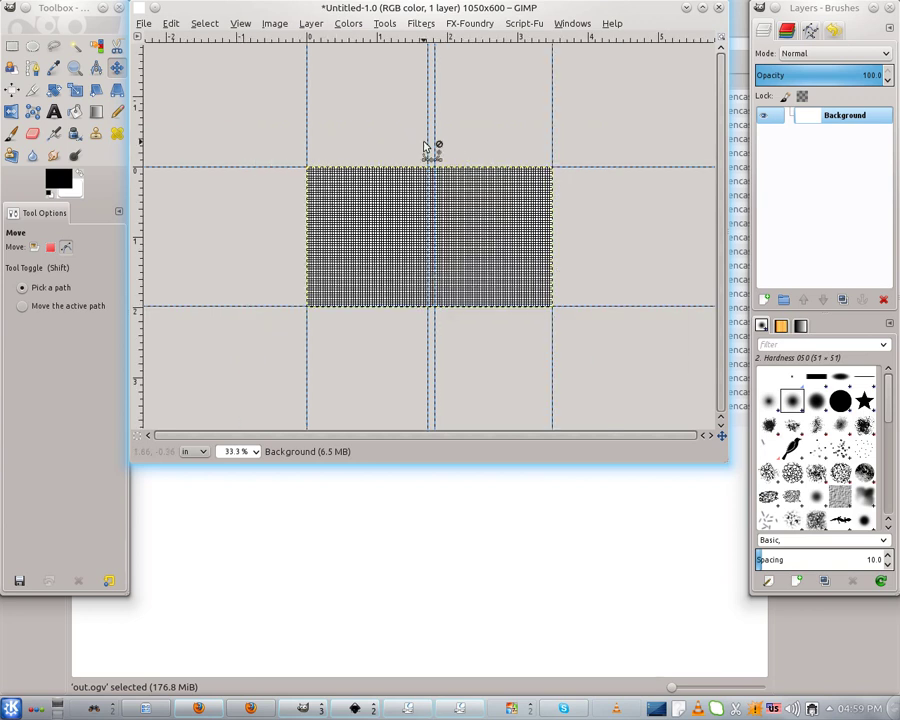
pyautogui.scroll(3, 425, 146)
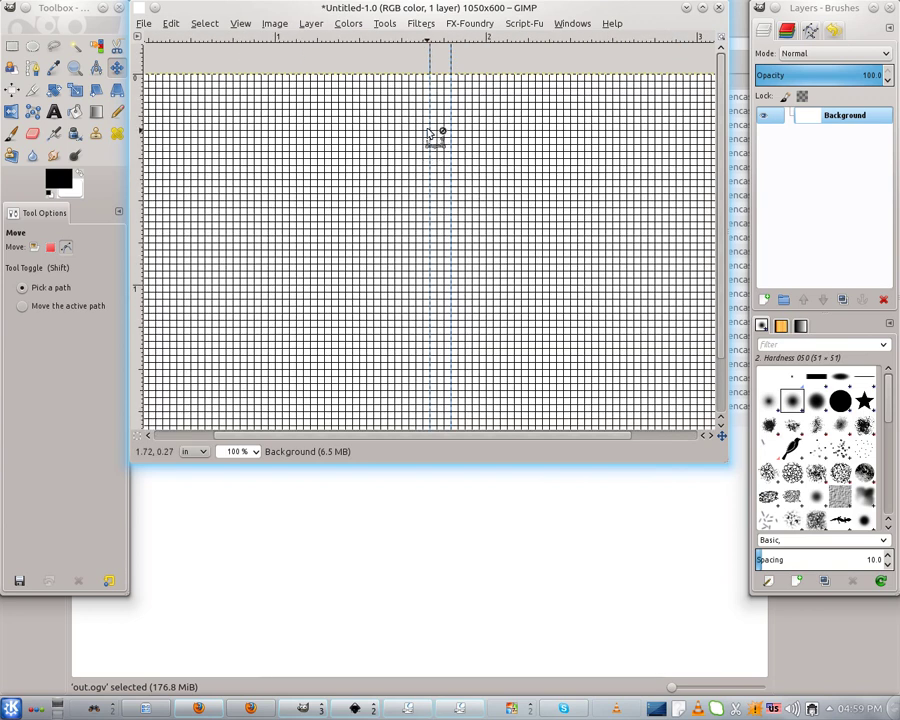
pyautogui.moveTo(430, 88); pyautogui.dragTo(444, 65)
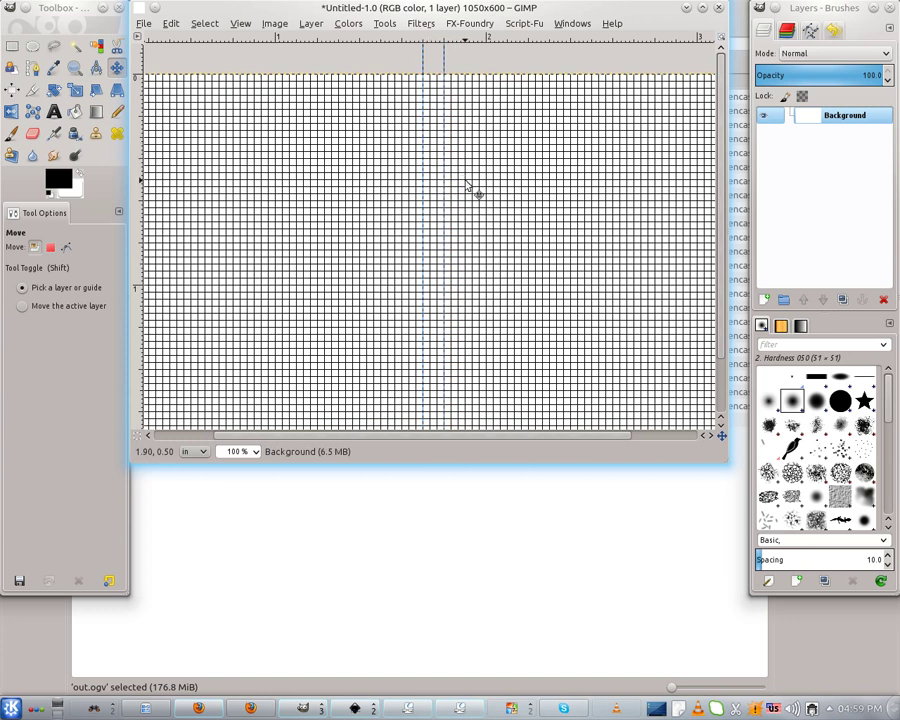
pyautogui.scroll(-4, 468, 197)
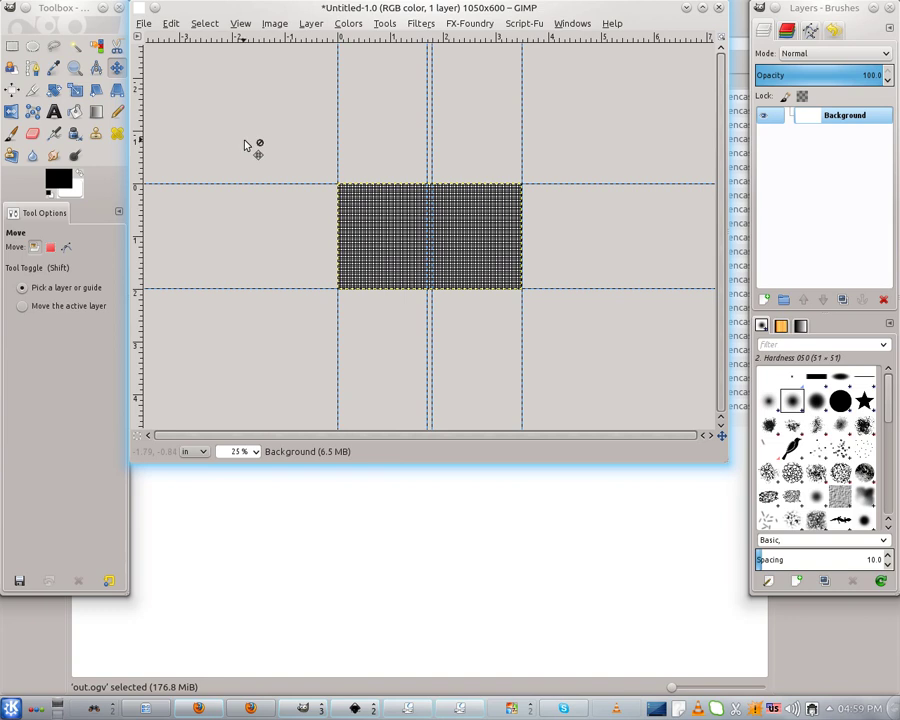
pyautogui.rightClick(680, 709)
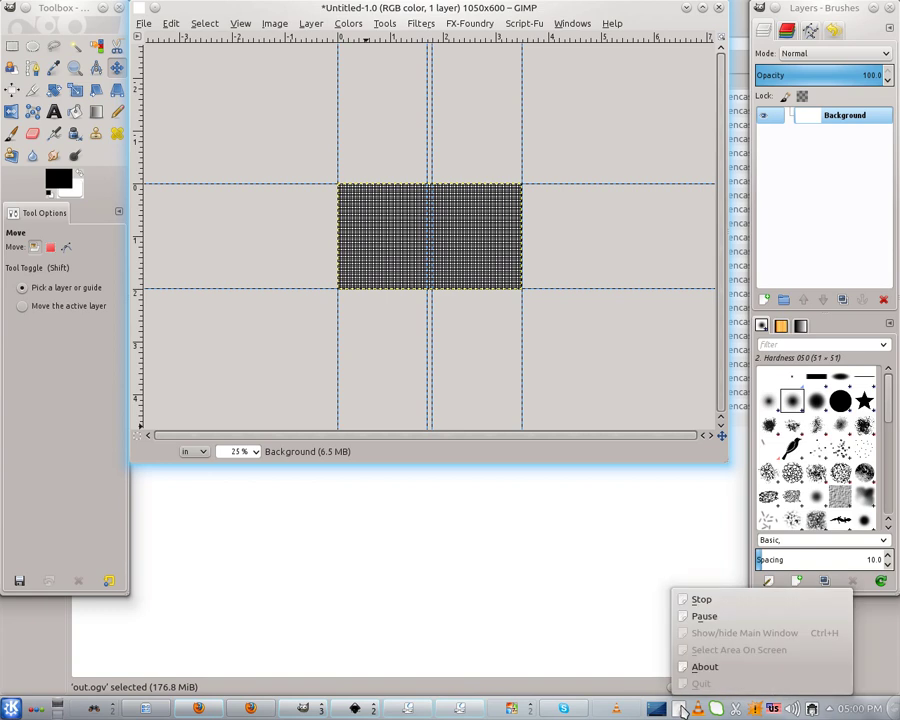